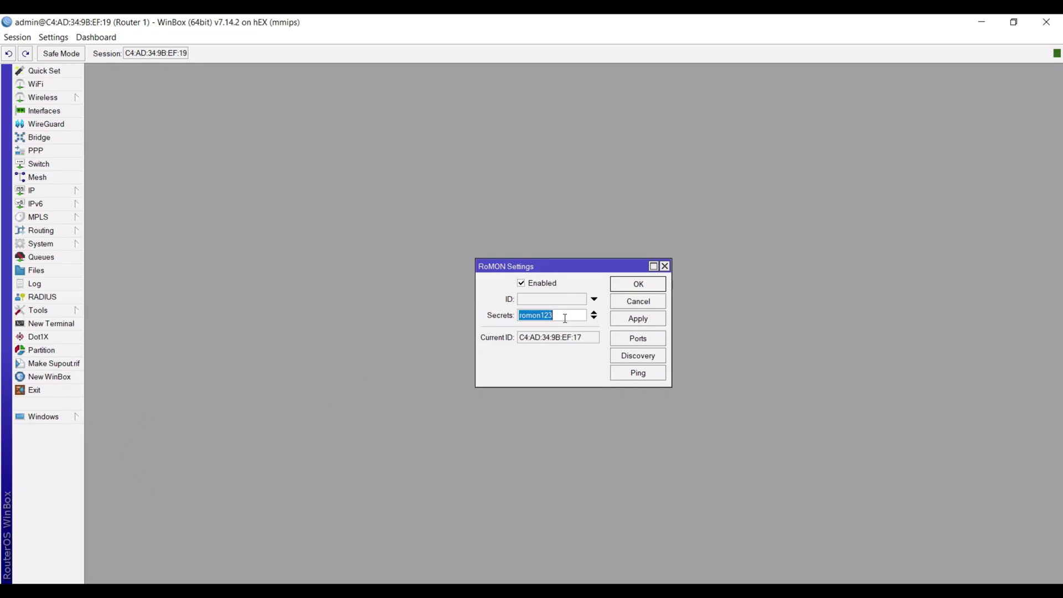
- Finish entering the shared RoMON secret and apply Router 1's RoMON settings
{"action": "left_click", "coordinate": [565, 318]}
{"action": "left_click", "coordinate": [641, 321]}
- Close RoMON settings, open Router 1's IP > Neighbors list and select the ether5 MikroTik neighbor
{"action": "left_click", "coordinate": [638, 284]}
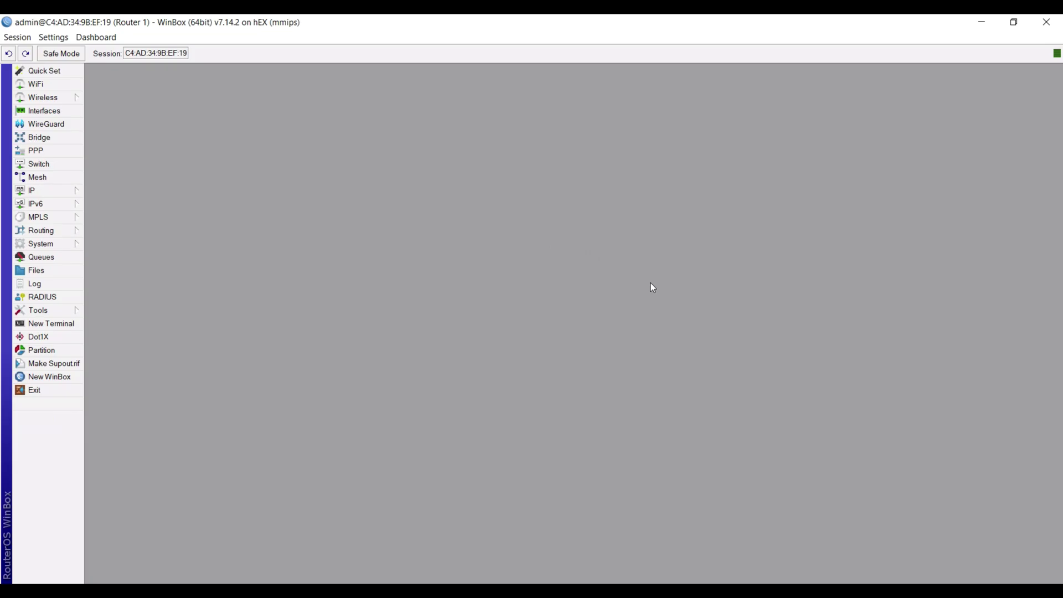
{"action": "left_click", "coordinate": [50, 191]}
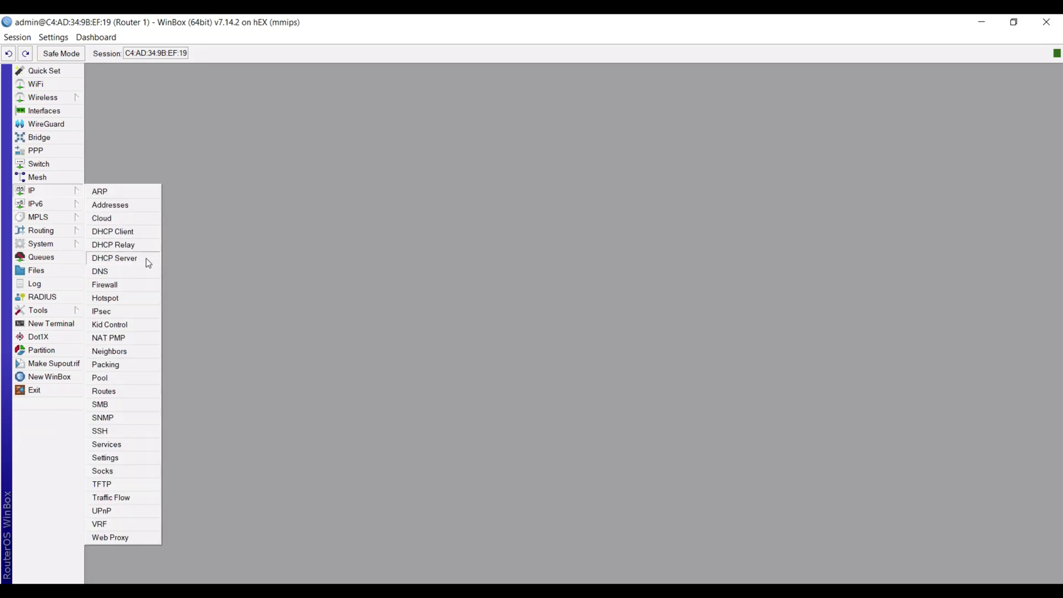
{"action": "left_click", "coordinate": [135, 351]}
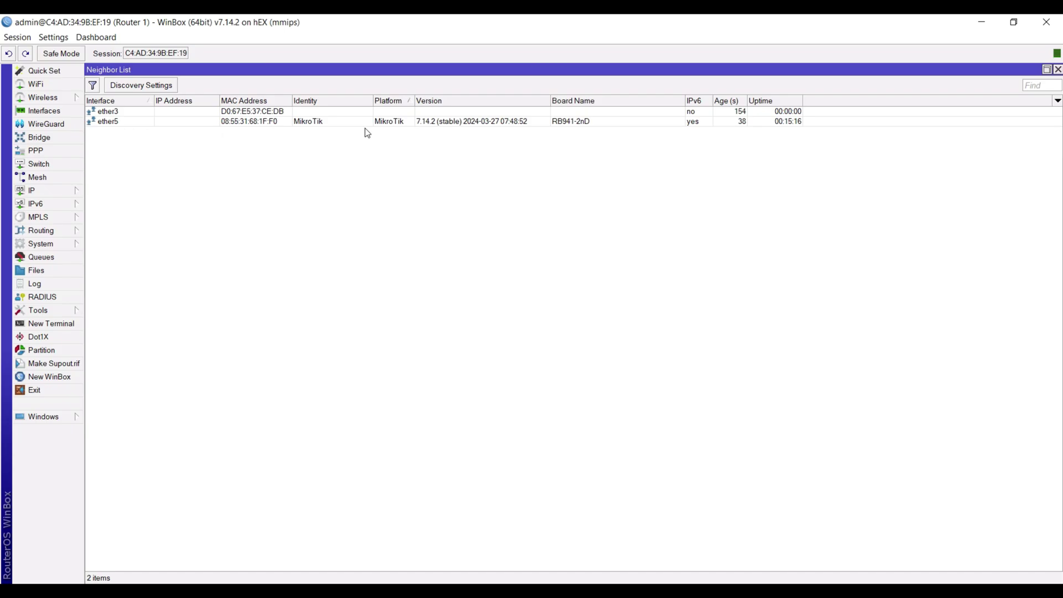
{"action": "left_click", "coordinate": [472, 125]}
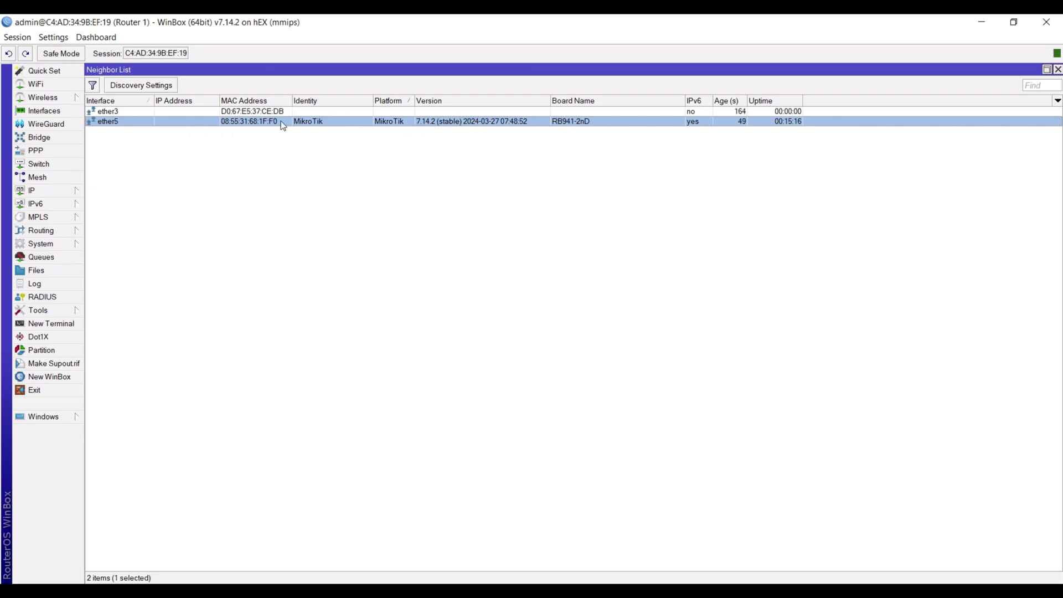
- Check the ether5 neighbor's details, then start a MAC Telnet session to it
{"action": "double_click", "coordinate": [110, 123]}
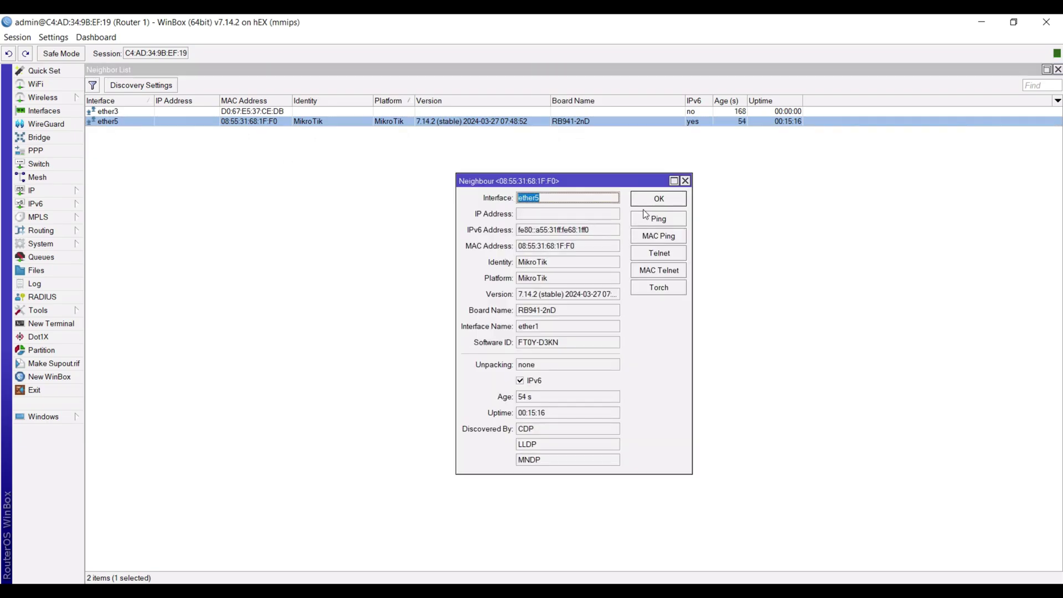
{"action": "left_click", "coordinate": [687, 182]}
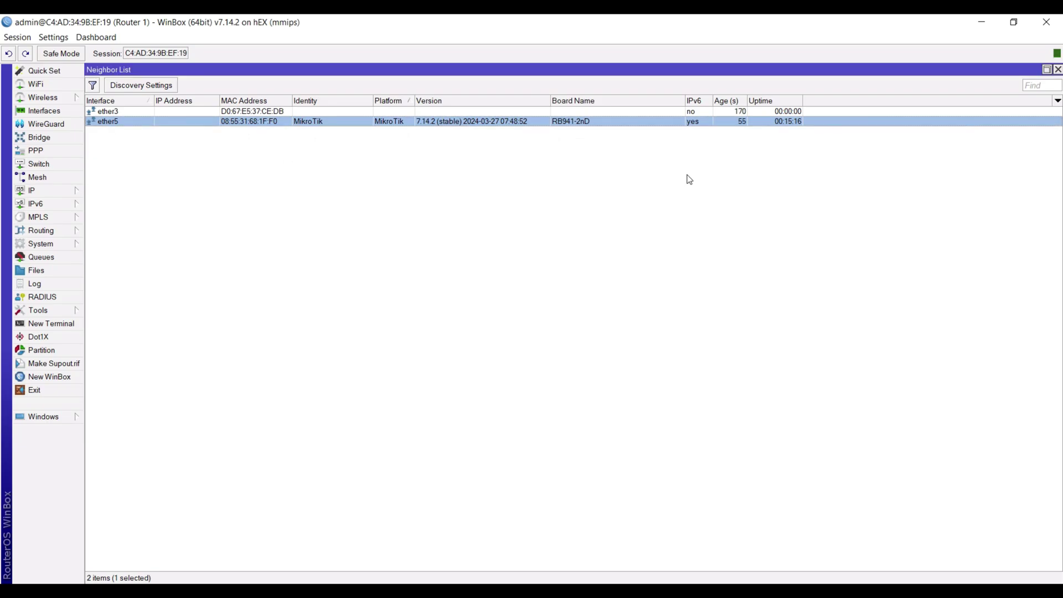
{"action": "right_click", "coordinate": [320, 122]}
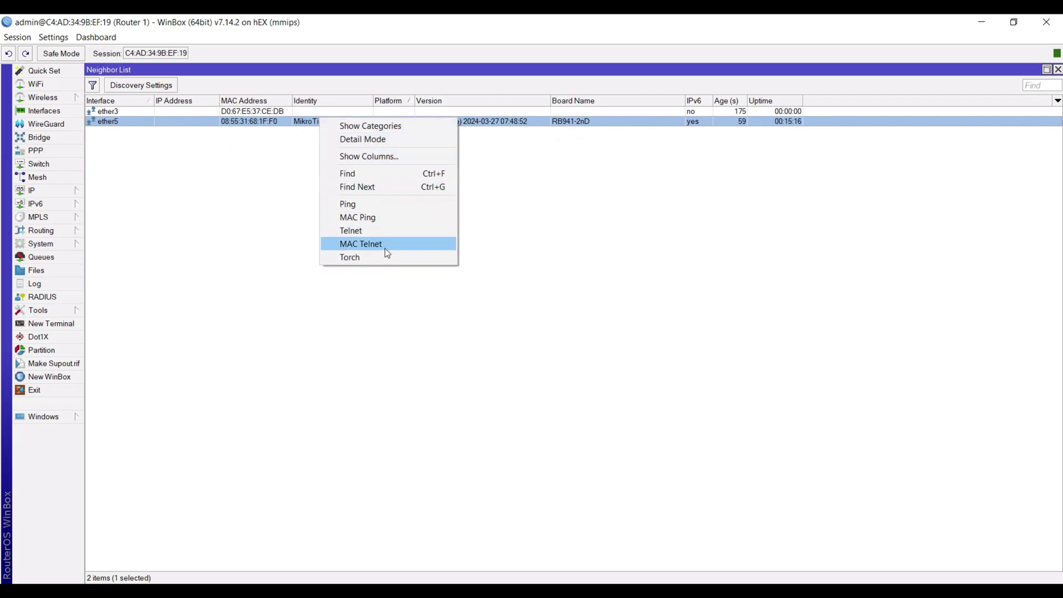
{"action": "left_click", "coordinate": [390, 252]}
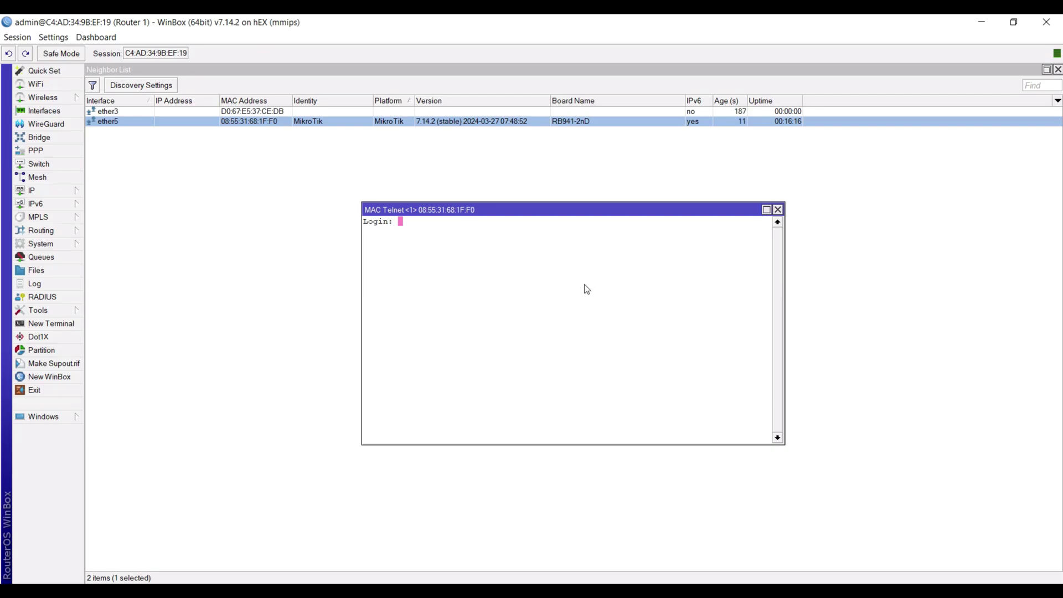
- Log in as admin, set a new password, and enable RoMON with the shared secret on the neighbor
{"action": "type", "text": "admin"}
{"action": "key", "text": "Return"}
{"action": "key", "text": "Return"}
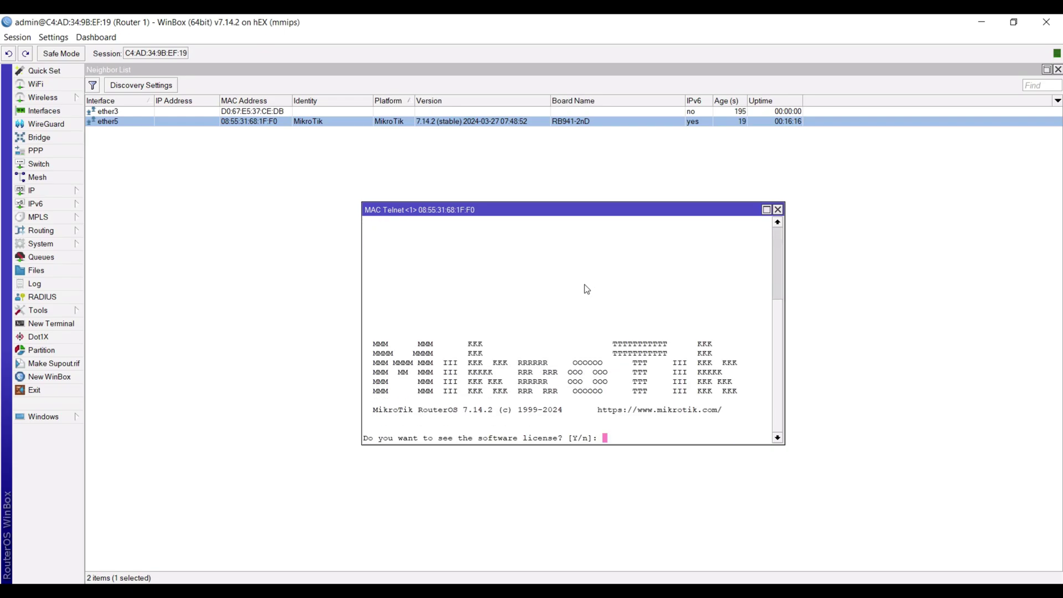
{"action": "type", "text": "n"}
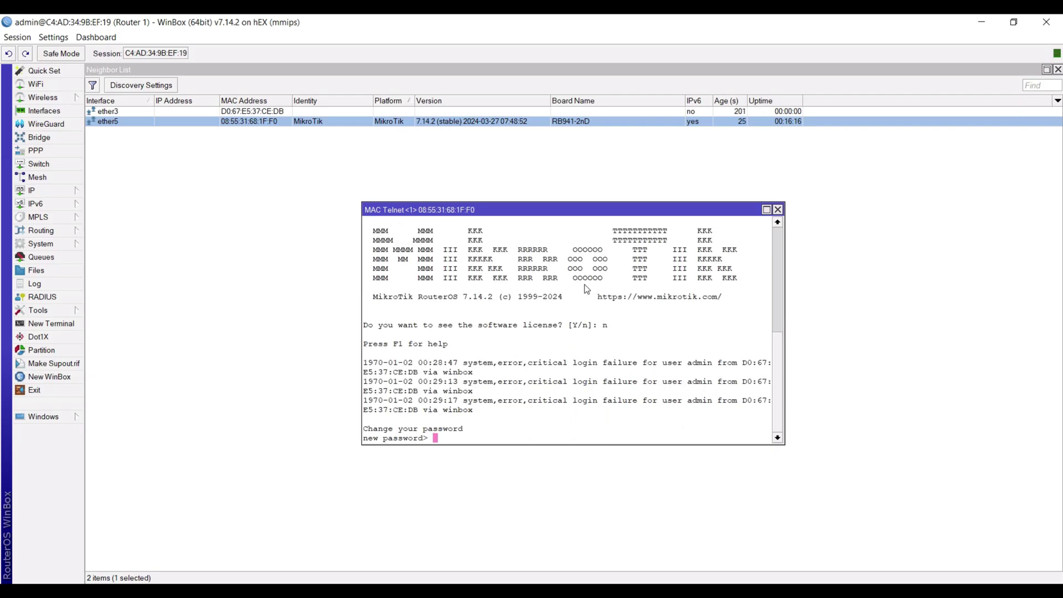
{"action": "type", "text": "****"}
{"action": "key", "text": "Return"}
{"action": "type", "text": "****"}
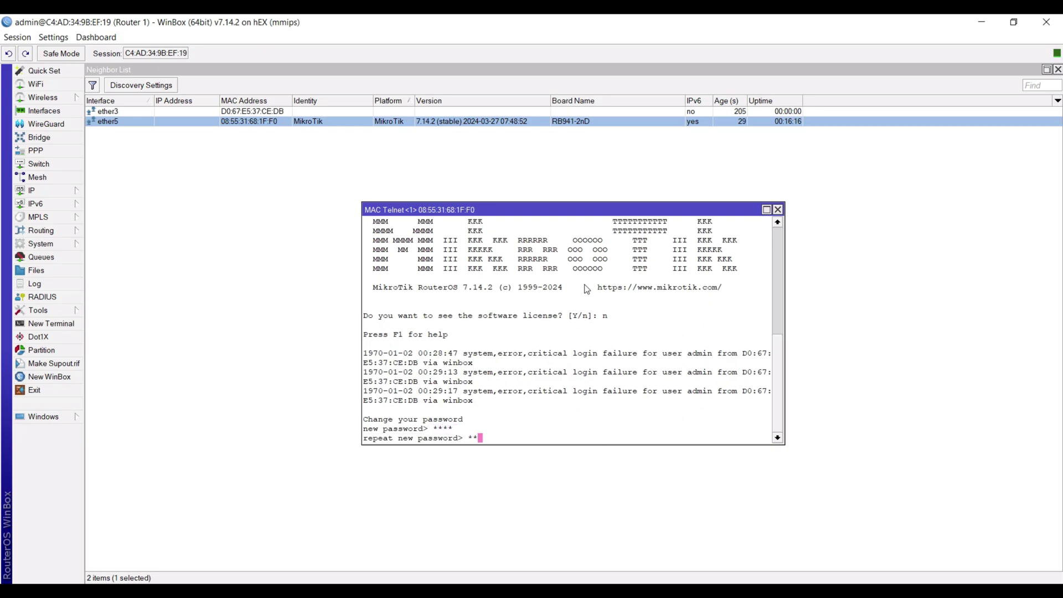
{"action": "key", "text": "Return"}
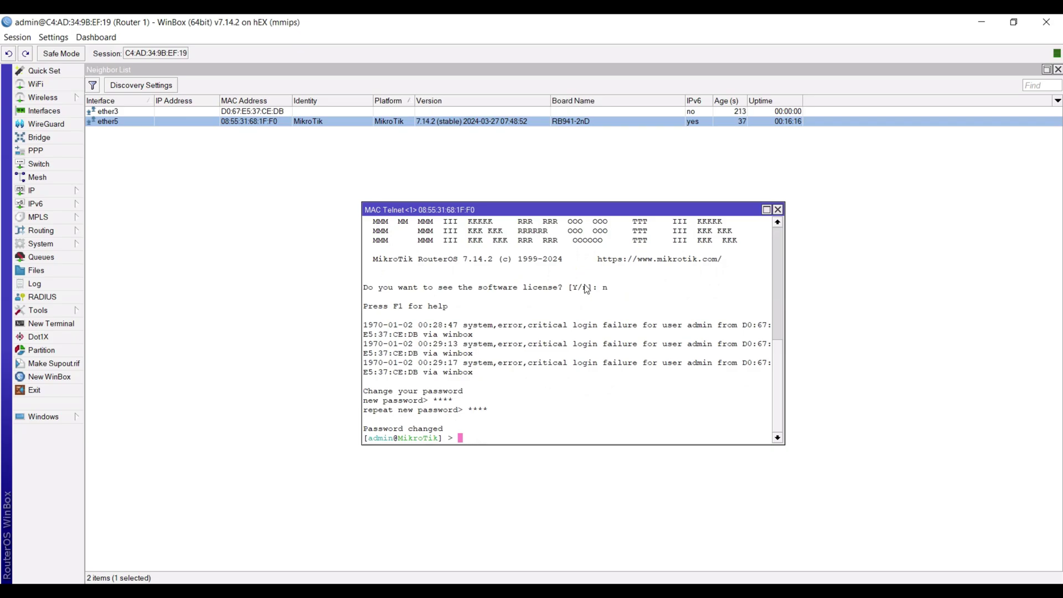
{"action": "type", "text": "/tool romon set enabled=yes secrets="}
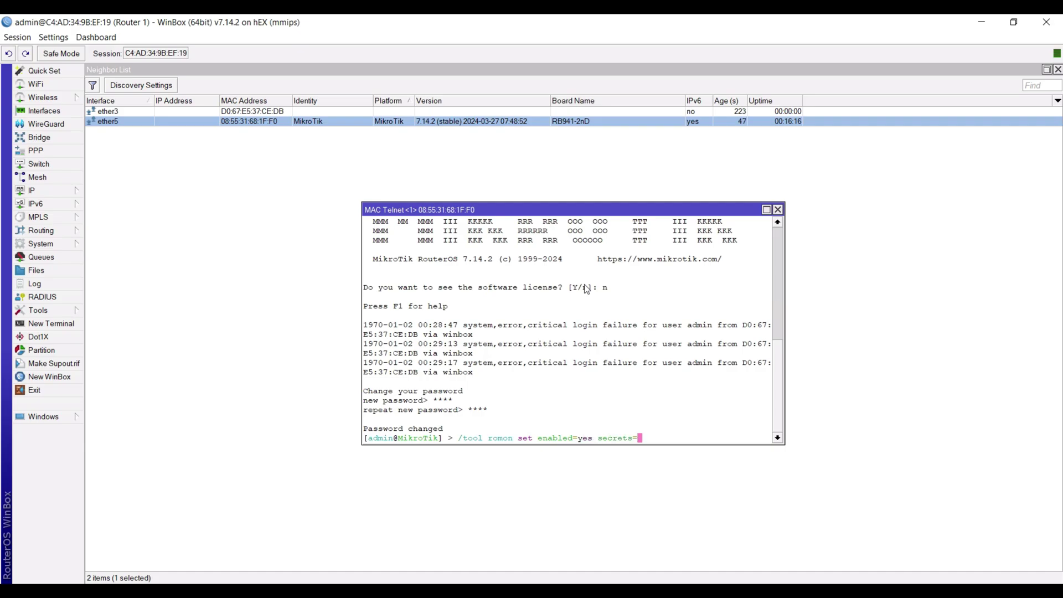
{"action": "type", "text": "romon123"}
{"action": "key", "text": "Return"}
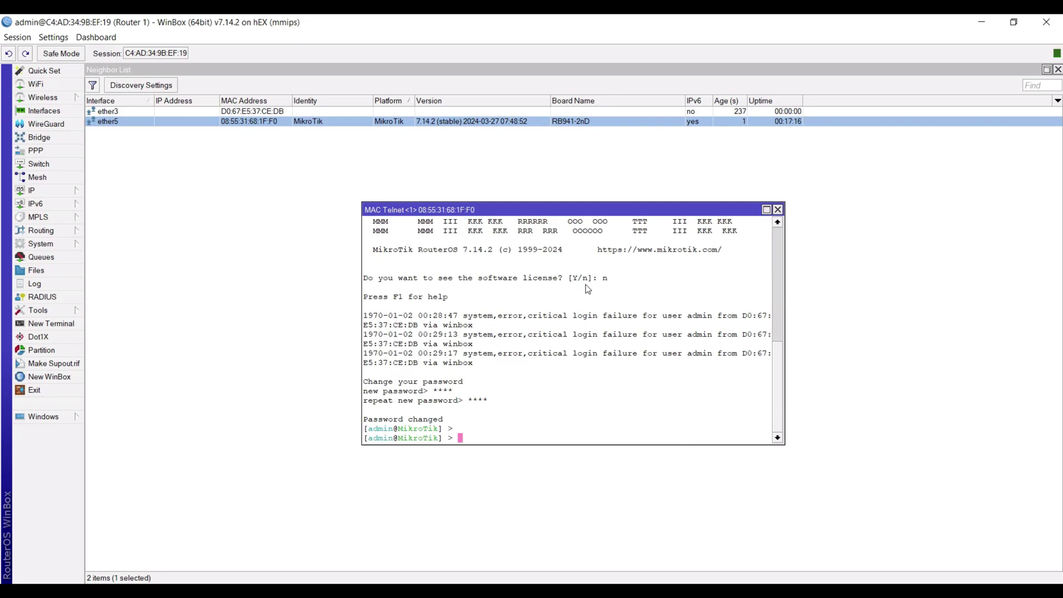
- Run /system identity set name=Router2 in the MAC Telnet terminal
{"action": "type", "text": "/system identity/"}
{"action": "key", "text": "BackSpace"}
{"action": "type", "text": "set name"}
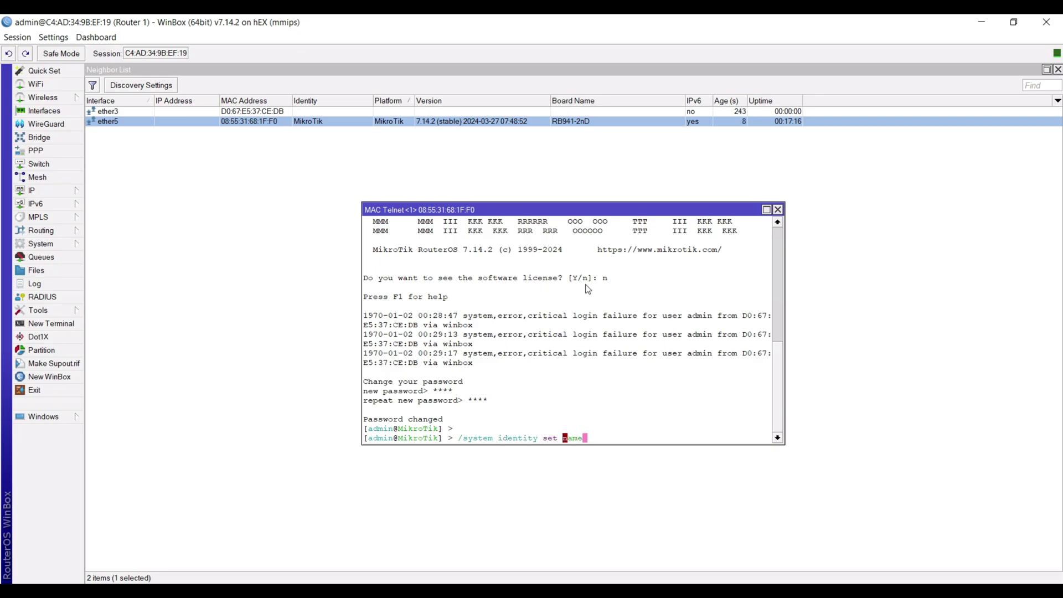
{"action": "type", "text": "=Router2"}
{"action": "key", "text": "Return"}
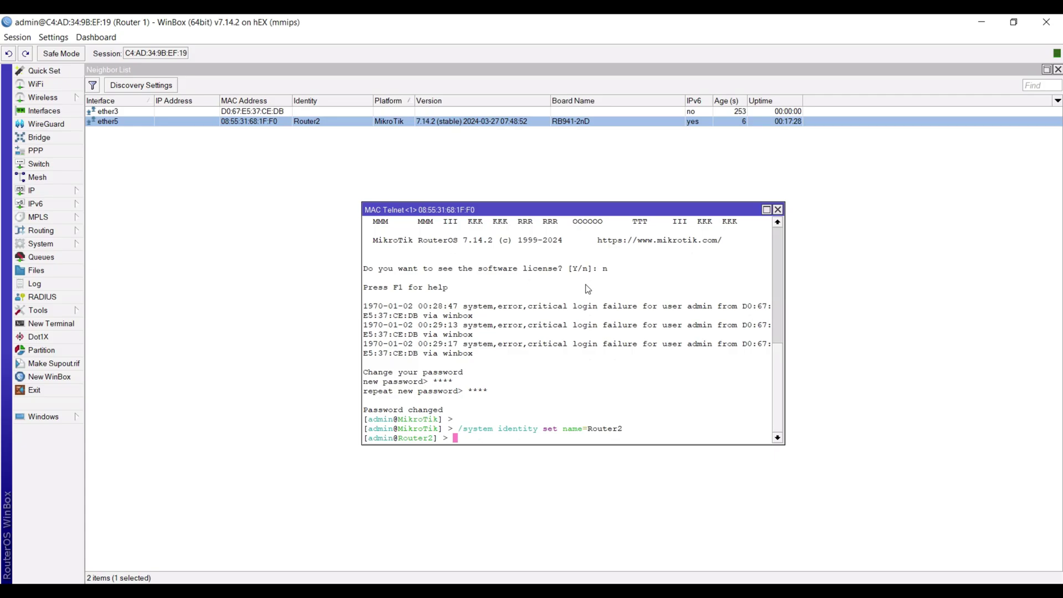
- Close the Router 1 session and relaunch the WinBox connection window
{"action": "left_click", "coordinate": [1047, 21]}
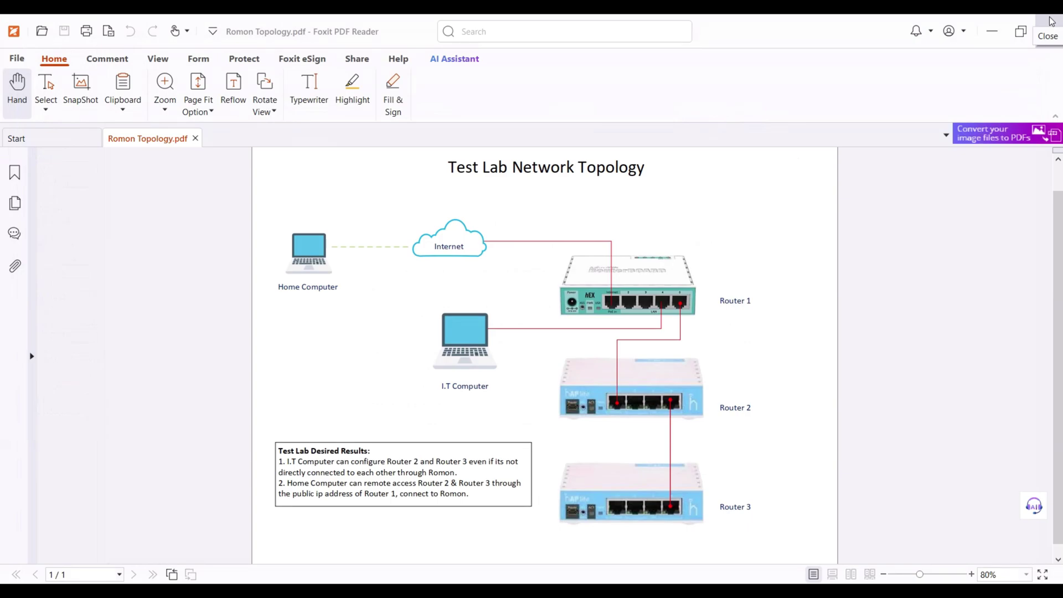
{"action": "left_click", "coordinate": [211, 591]}
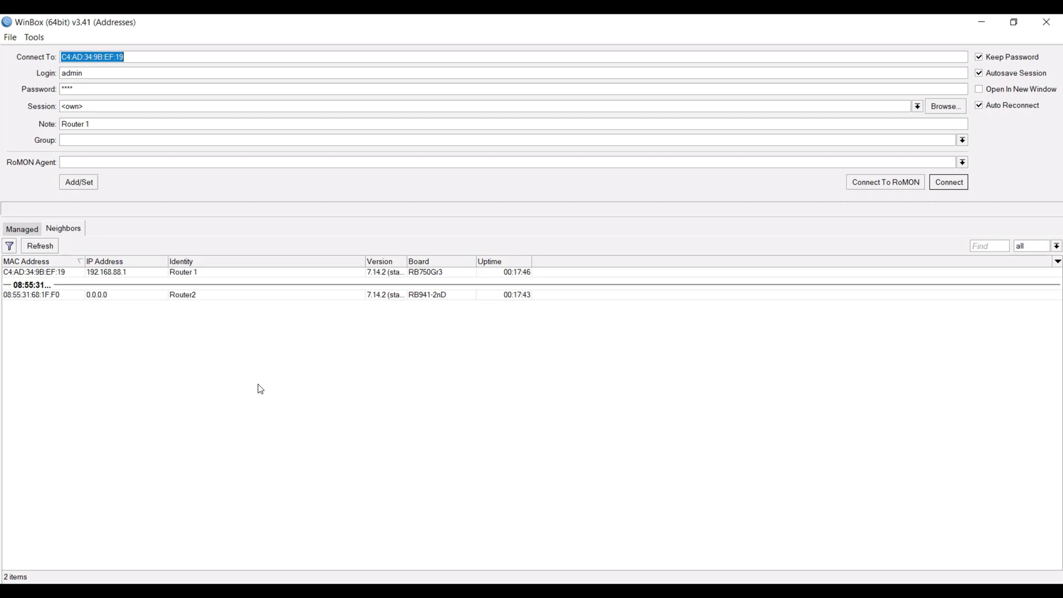
- Connect to RoMON through Router 1 (192.168.88.1) and select Router2 among the RoMON neighbors
{"action": "left_click", "coordinate": [180, 298]}
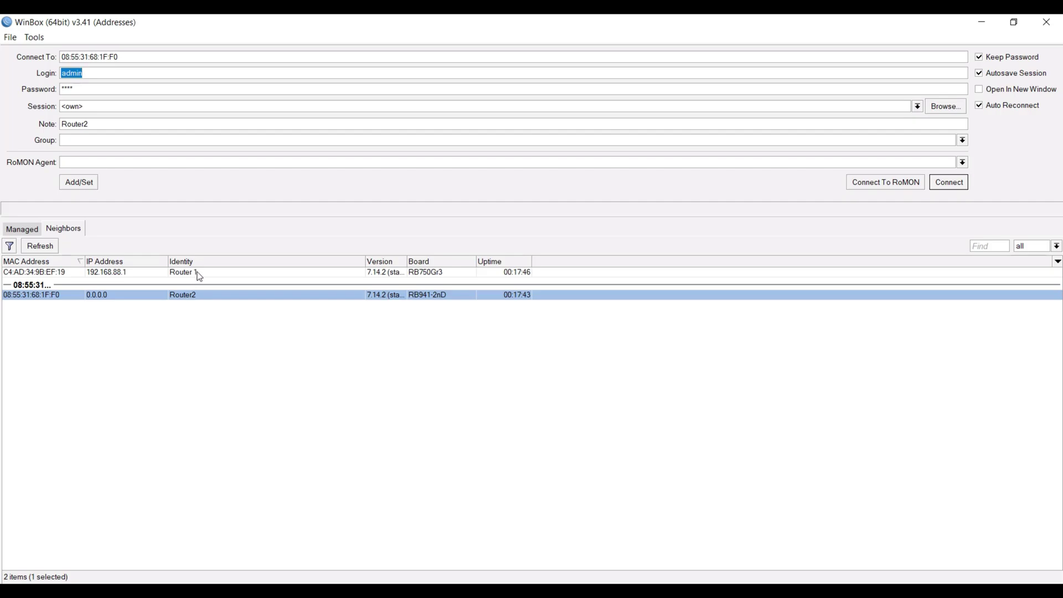
{"action": "left_click", "coordinate": [195, 273]}
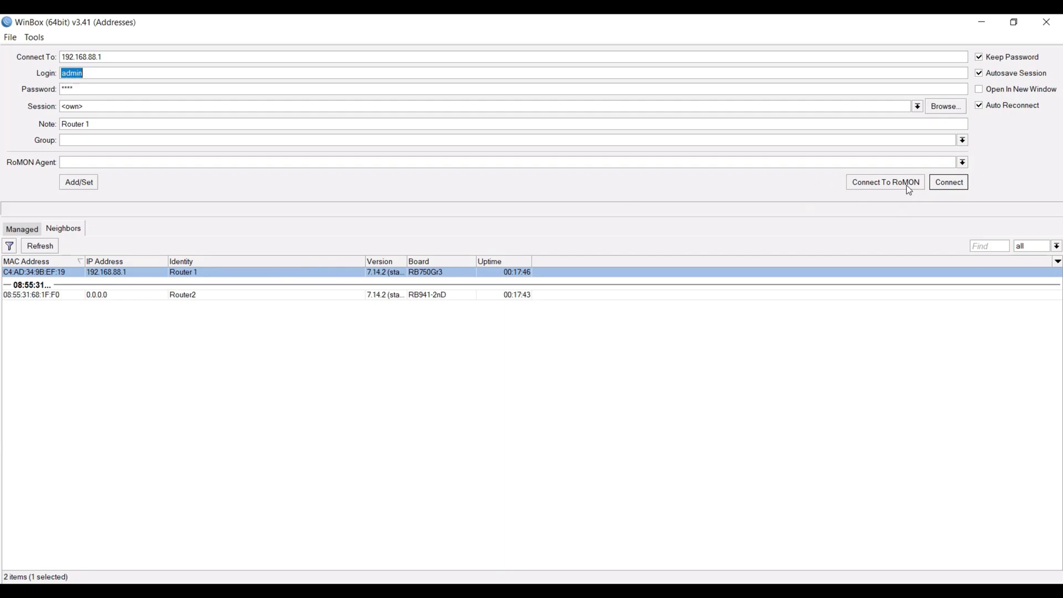
{"action": "left_click", "coordinate": [907, 184]}
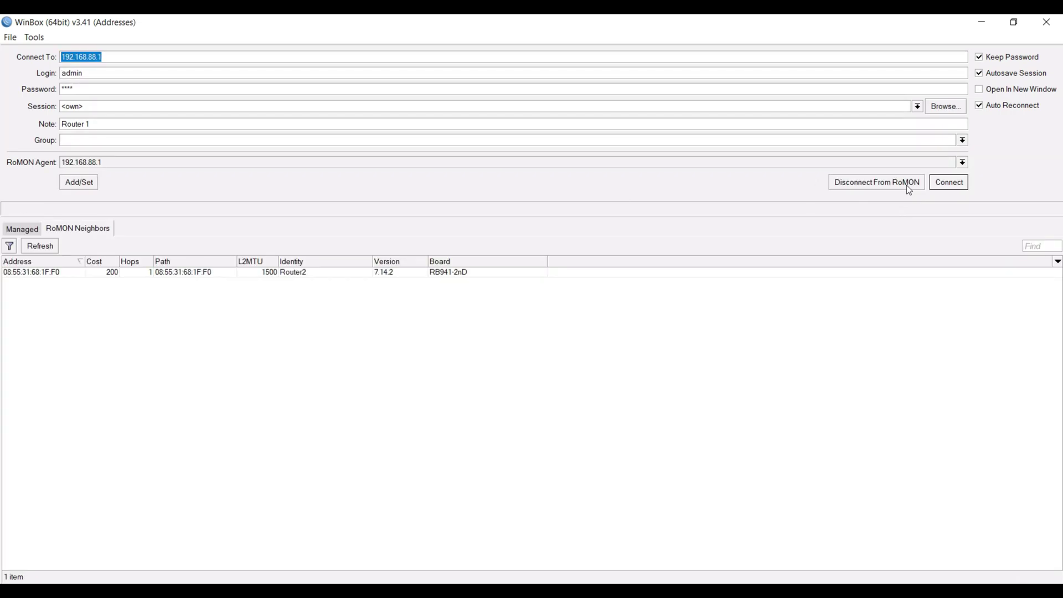
{"action": "left_click", "coordinate": [362, 272]}
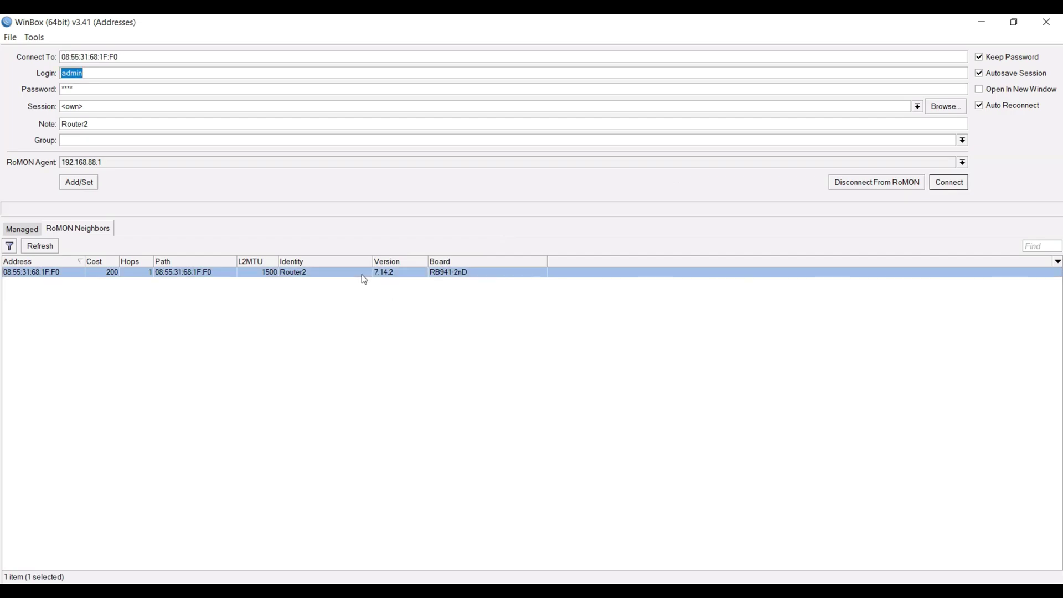
- Connect to Router2 over RoMON and show its IP > Neighbors list
{"action": "left_click", "coordinate": [944, 186]}
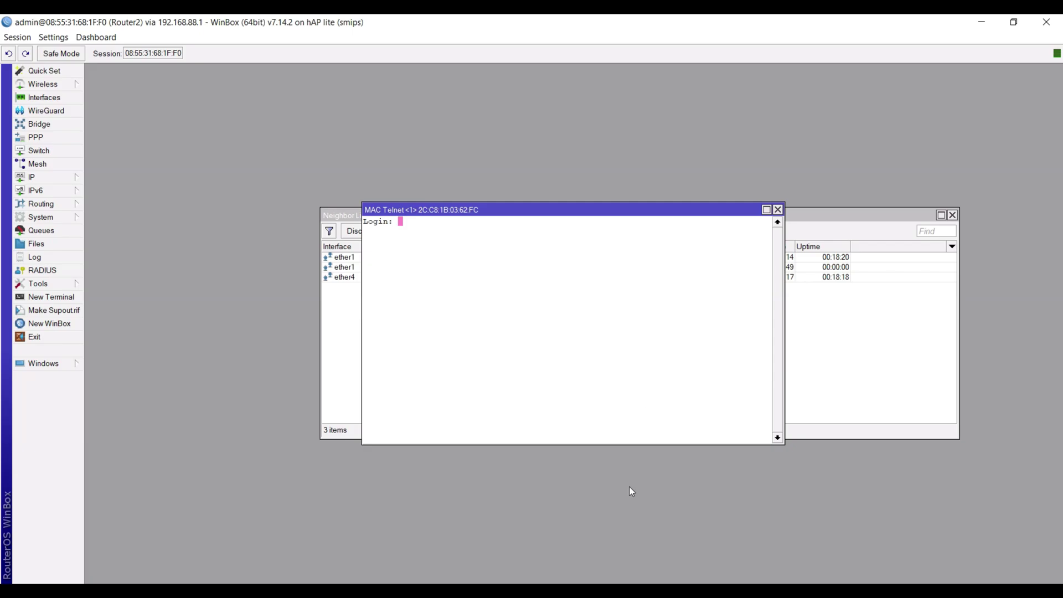
{"action": "left_click", "coordinate": [39, 179]}
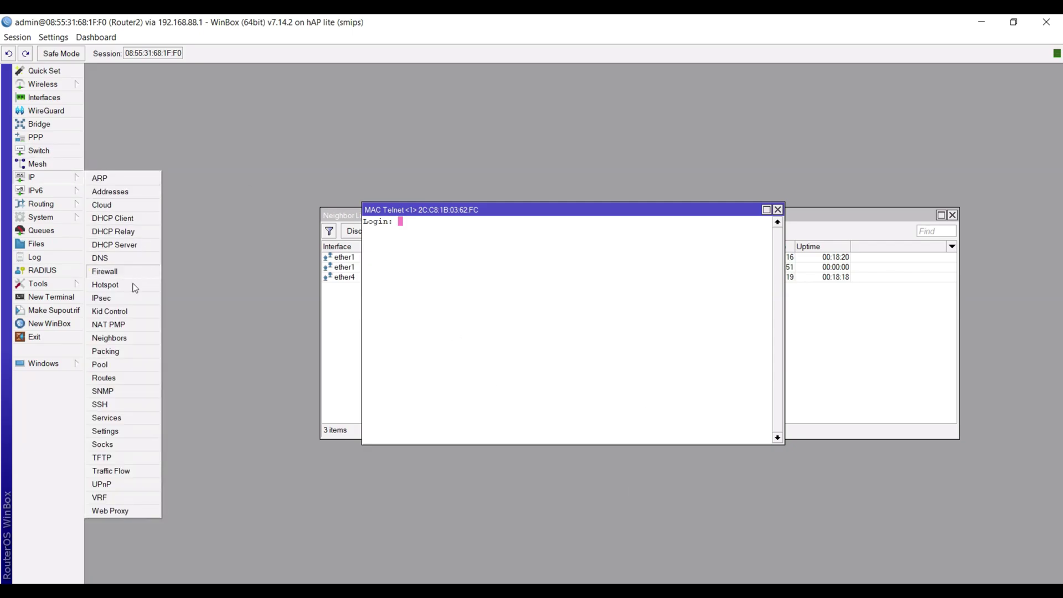
{"action": "left_click", "coordinate": [136, 338]}
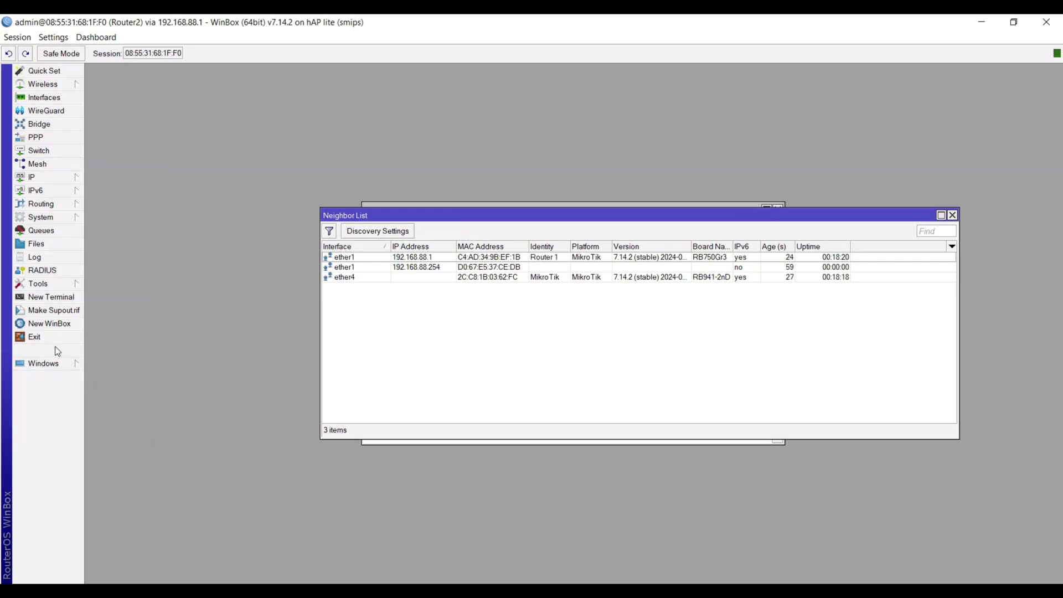
- Inspect the ether4 RB941-2nD neighbor's details, then bring up its context menu
{"action": "left_click", "coordinate": [467, 277]}
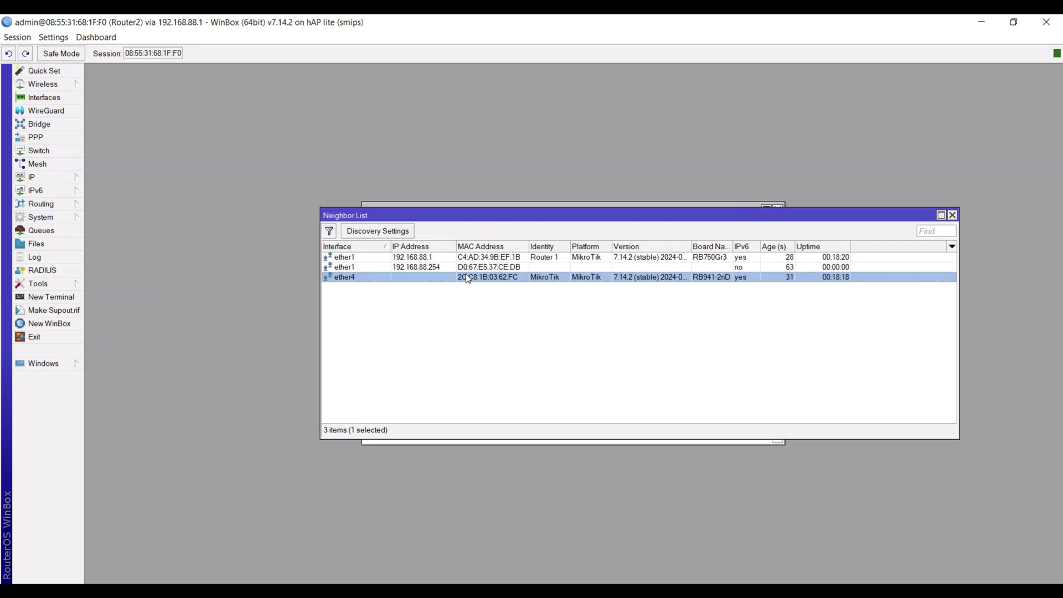
{"action": "double_click", "coordinate": [466, 277]}
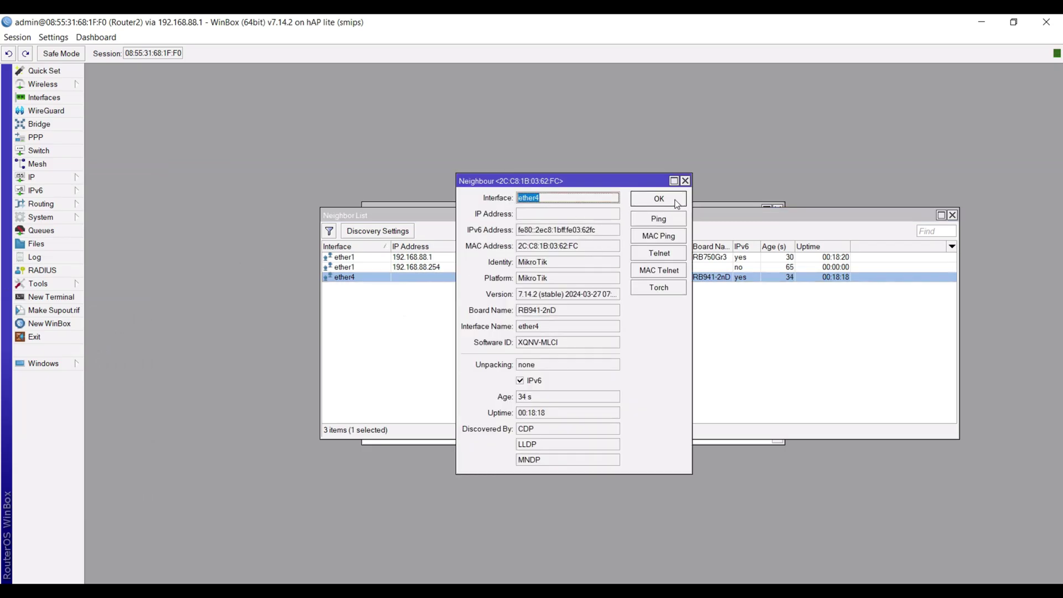
{"action": "left_click", "coordinate": [685, 180]}
{"action": "key", "text": "alt+Tab"}
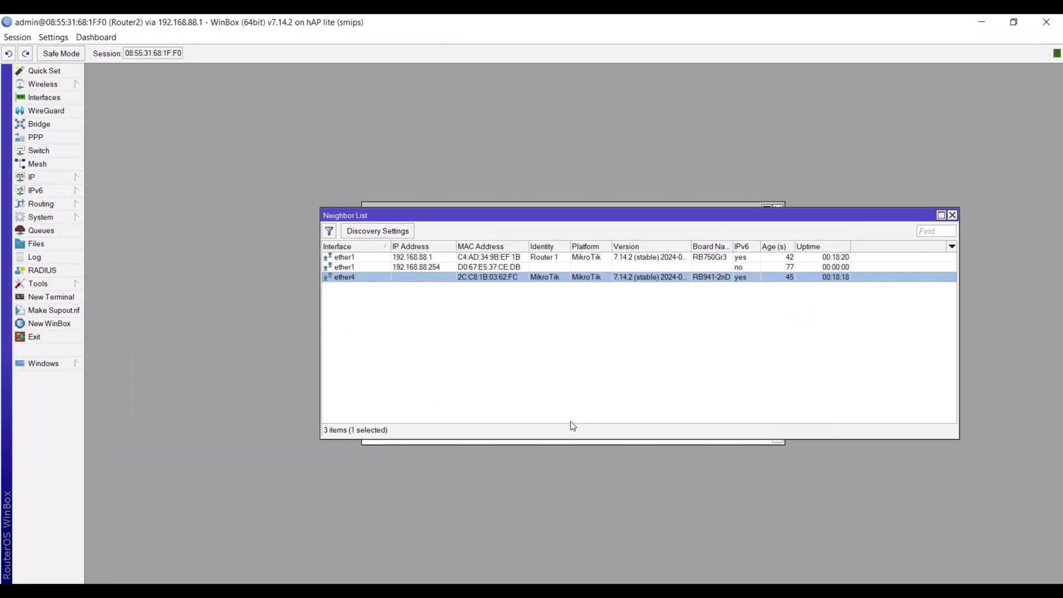
{"action": "right_click", "coordinate": [548, 281]}
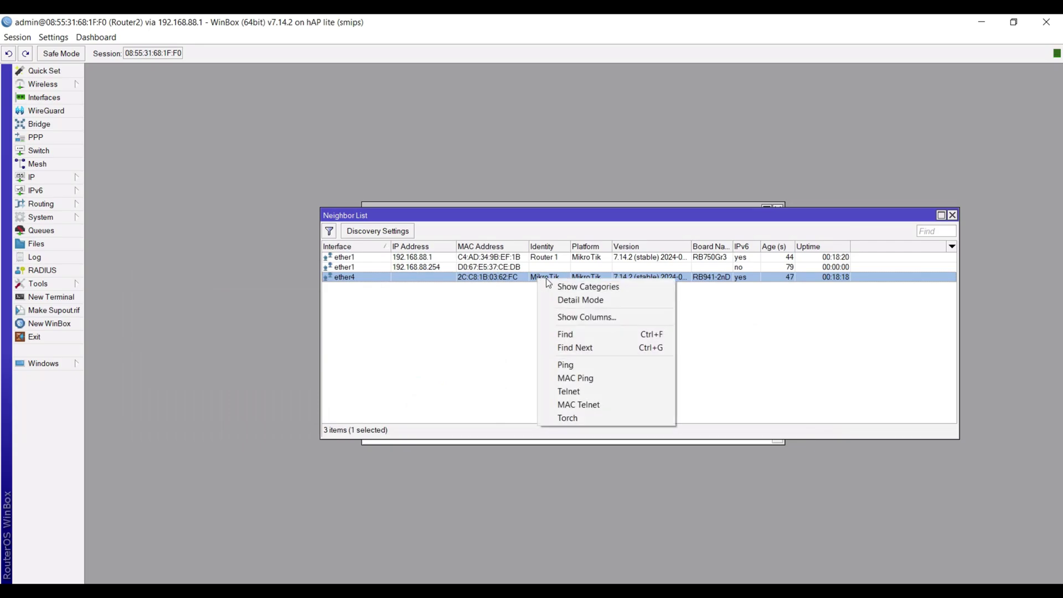
- MAC Telnet into the ether4 neighbor as admin and set a new password
{"action": "left_click", "coordinate": [599, 410]}
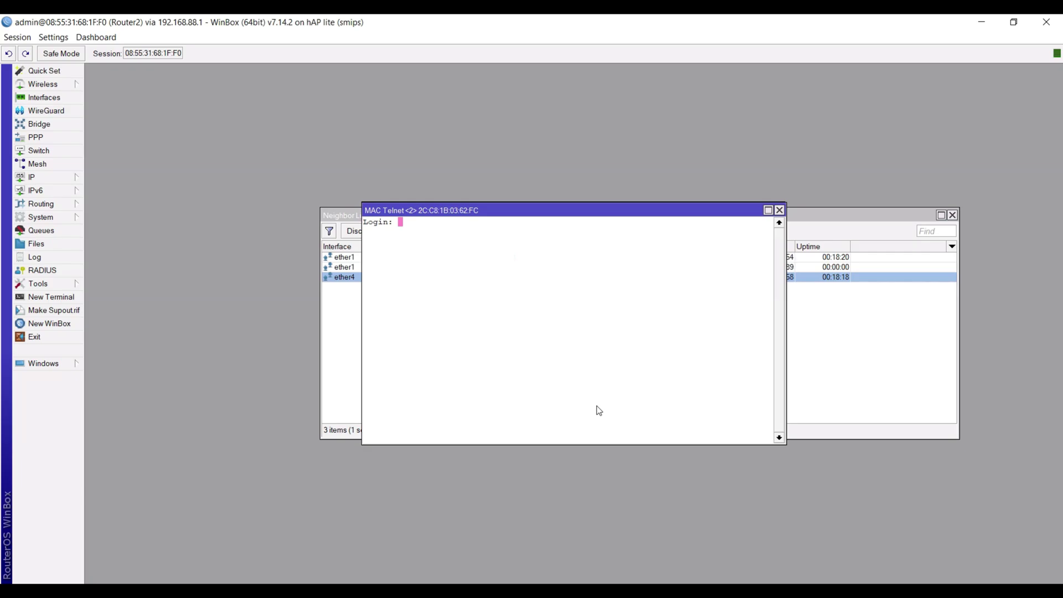
{"action": "type", "text": "admin"}
{"action": "key", "text": "Return"}
{"action": "key", "text": "Return"}
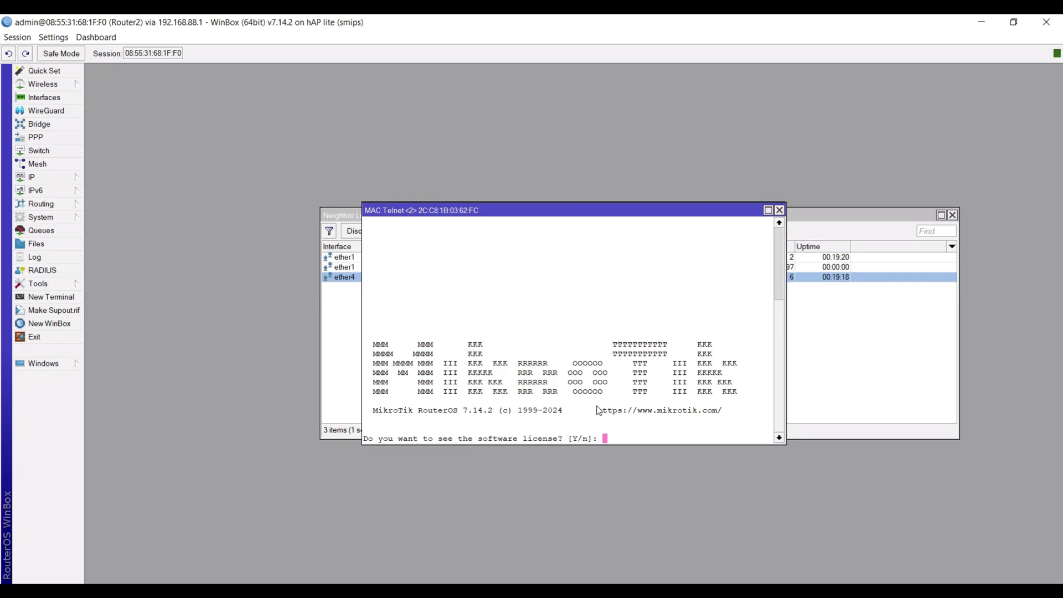
{"action": "type", "text": "n"}
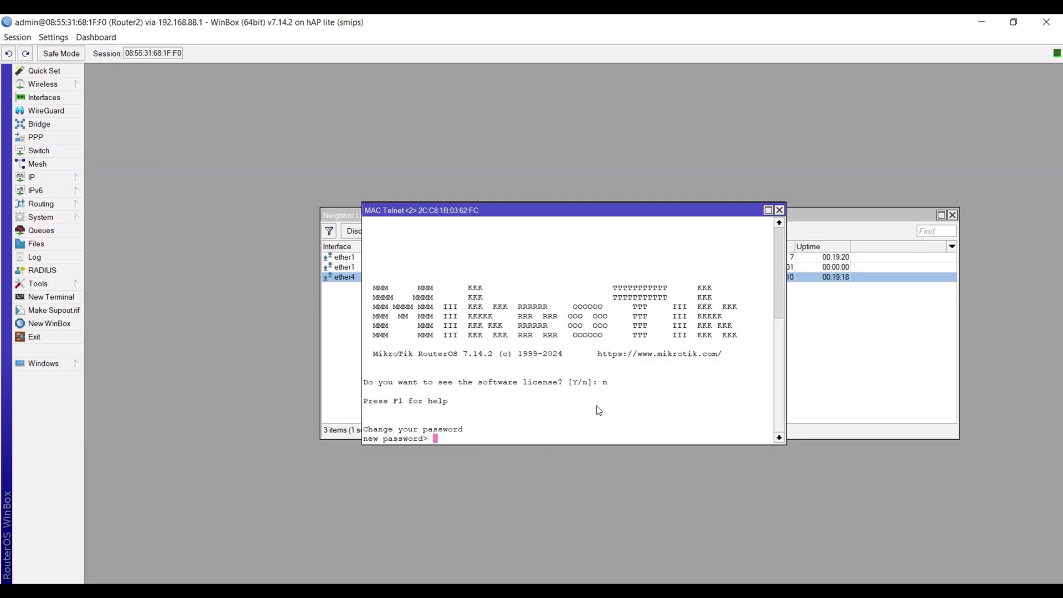
{"action": "type", "text": "****"}
{"action": "key", "text": "Return"}
{"action": "type", "text": "****"}
{"action": "key", "text": "Return"}
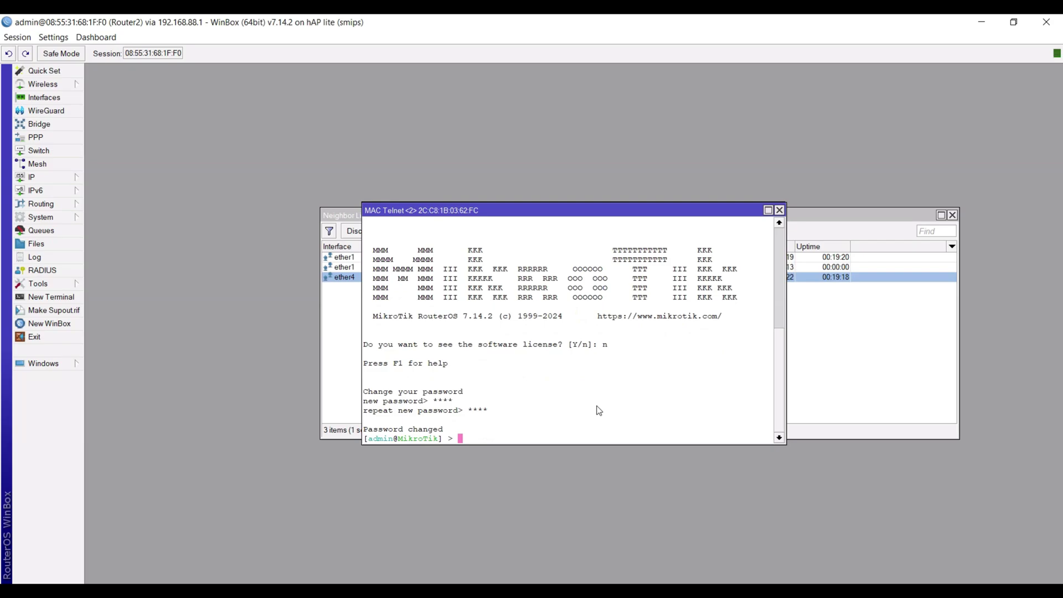
- Enable RoMON with the shared secret and rename the router's identity to Router3
{"action": "type", "text": "/tool romon set enabled=yes se"}
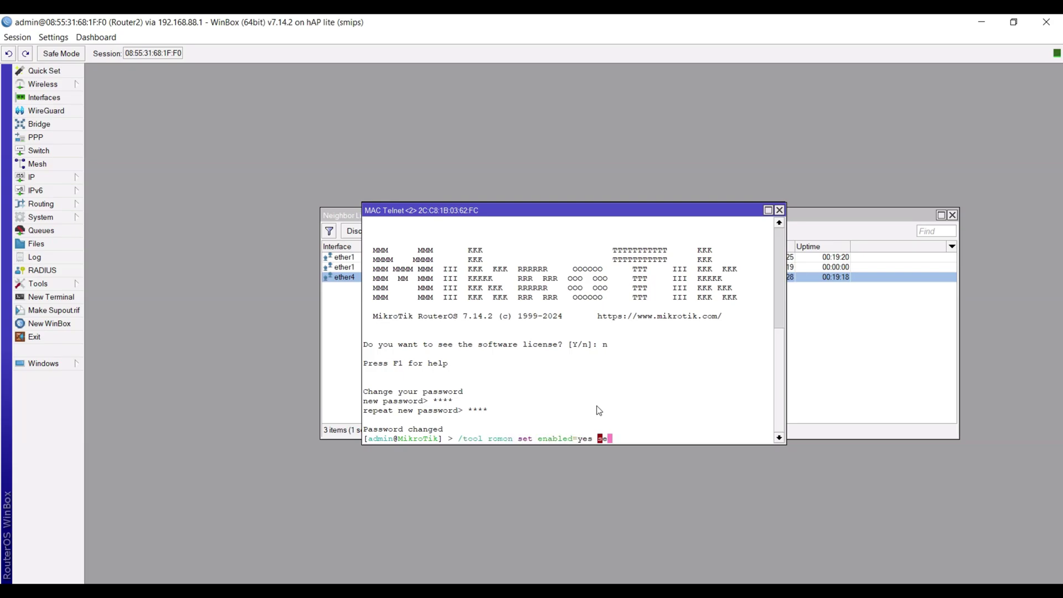
{"action": "type", "text": "crets=romon123"}
{"action": "key", "text": "Return"}
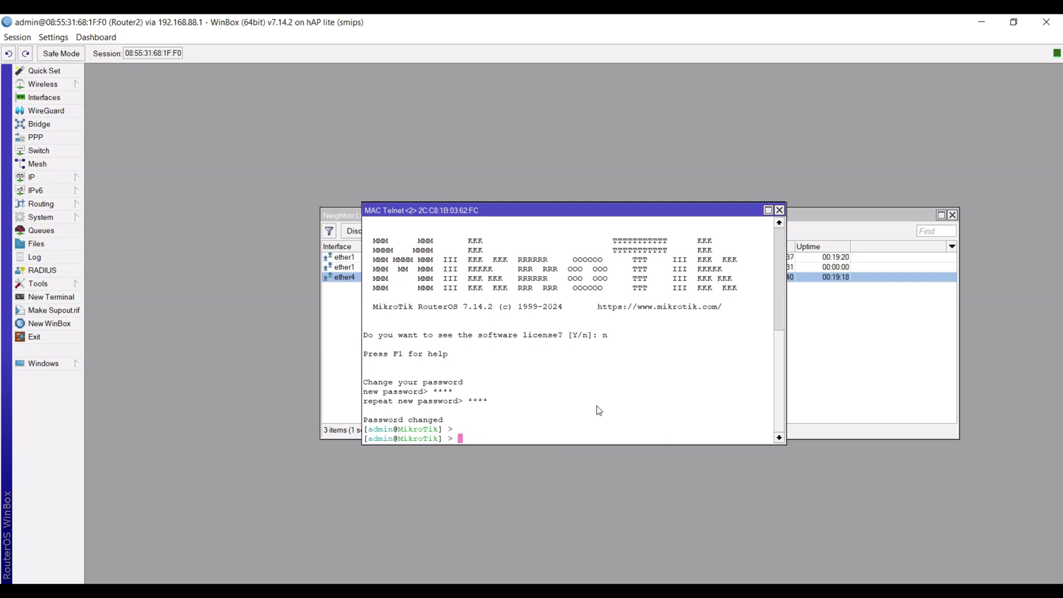
{"action": "type", "text": "/system identity/"}
{"action": "key", "text": "BackSpace"}
{"action": "type", "text": "set name=Router3"}
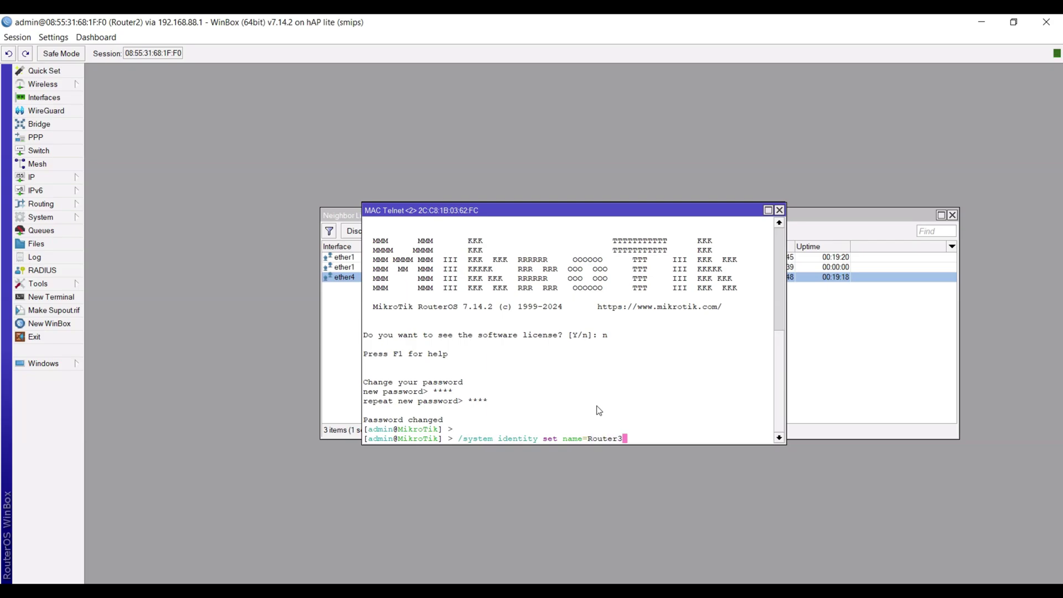
{"action": "key", "text": "Return"}
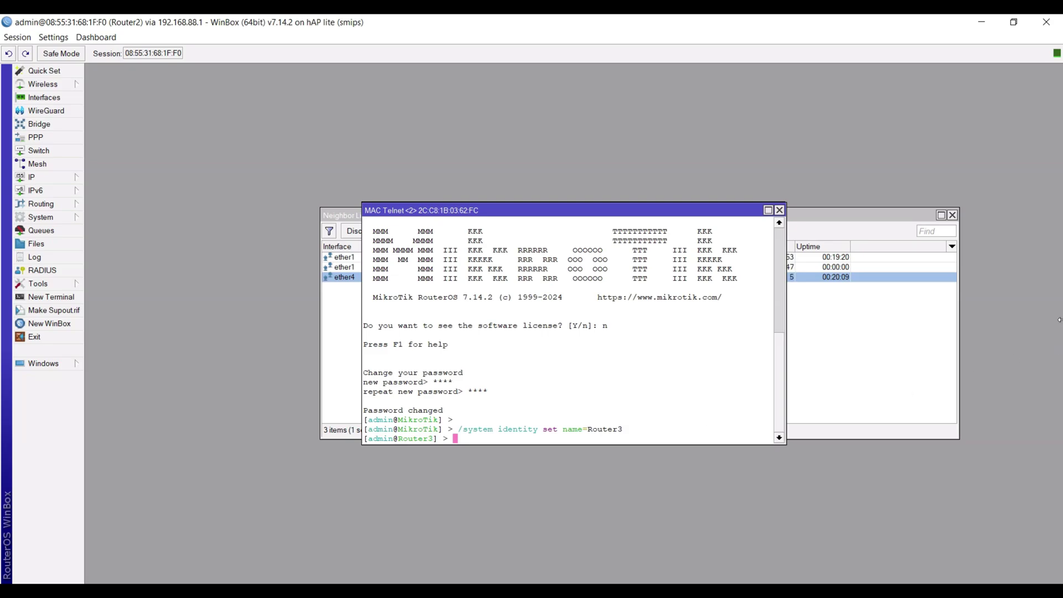
- Close the Router2 session and pick Router 1 from the discovered neighbours
{"action": "left_click", "coordinate": [1050, 23]}
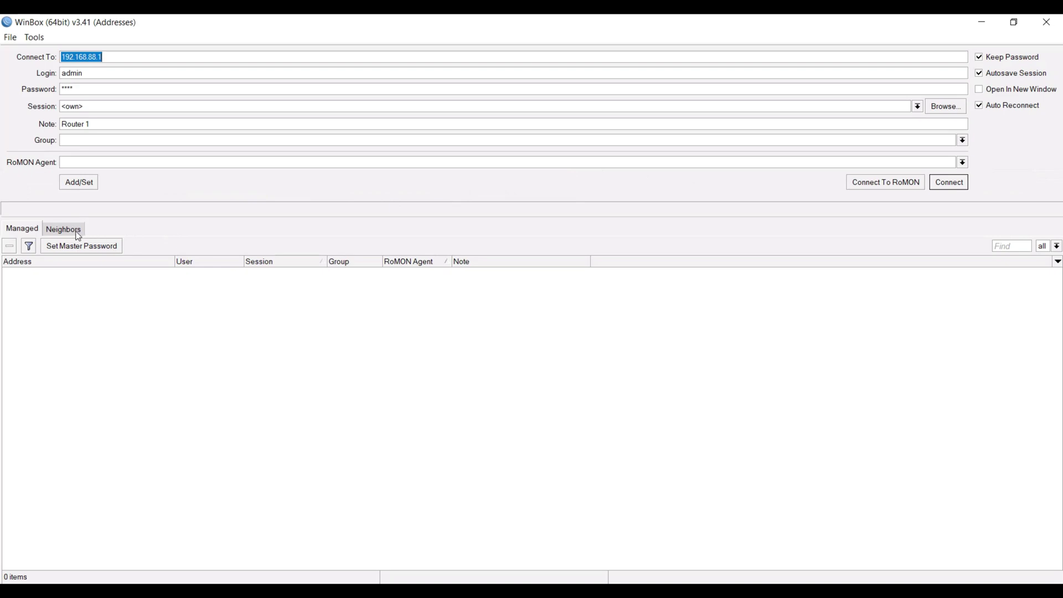
{"action": "left_click", "coordinate": [78, 236]}
{"action": "left_click", "coordinate": [47, 252]}
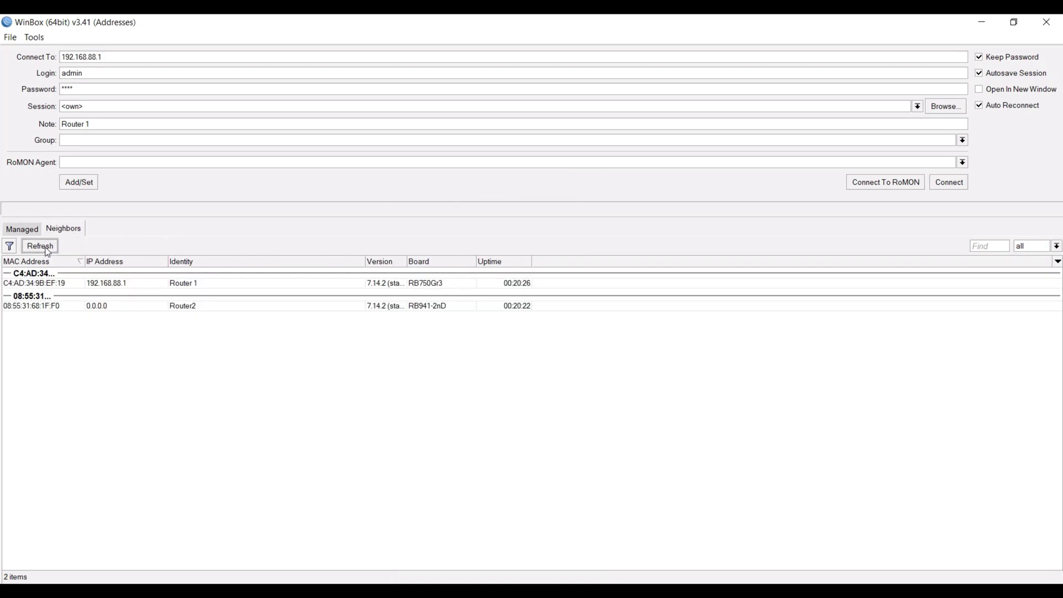
{"action": "left_click", "coordinate": [78, 284]}
- Log in to RoMON with Router 1 as agent and refresh the RoMON neighbour list
{"action": "left_click", "coordinate": [149, 72]}
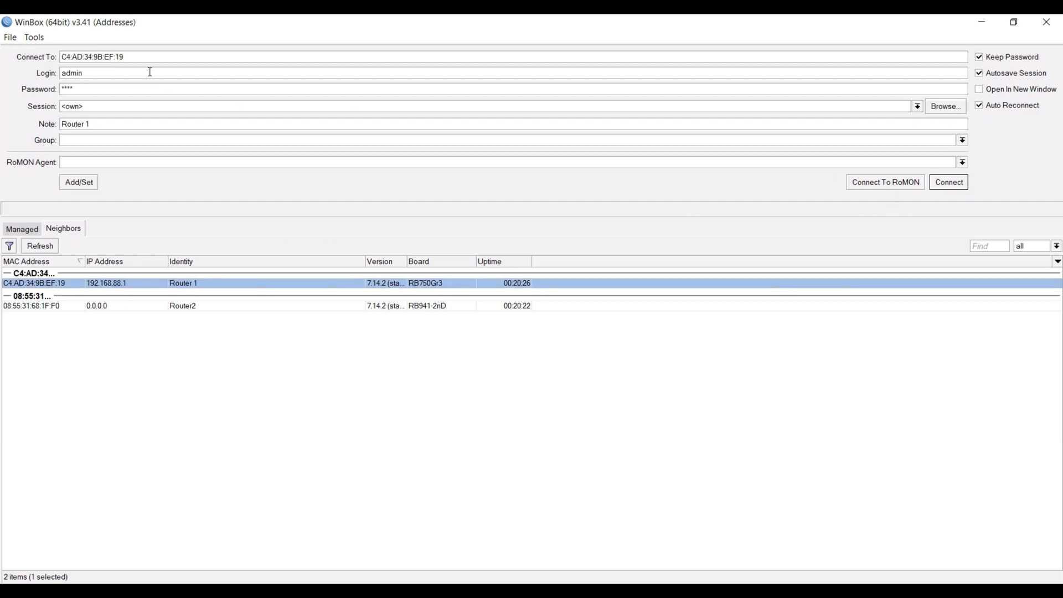
{"action": "left_click", "coordinate": [135, 84]}
{"action": "left_click", "coordinate": [877, 184]}
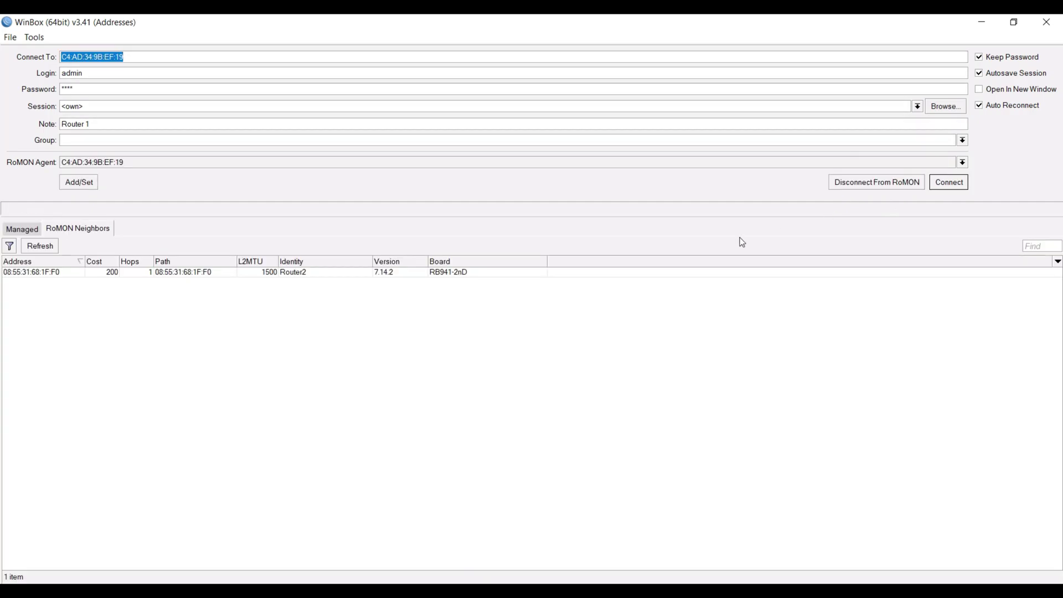
{"action": "left_click", "coordinate": [49, 252]}
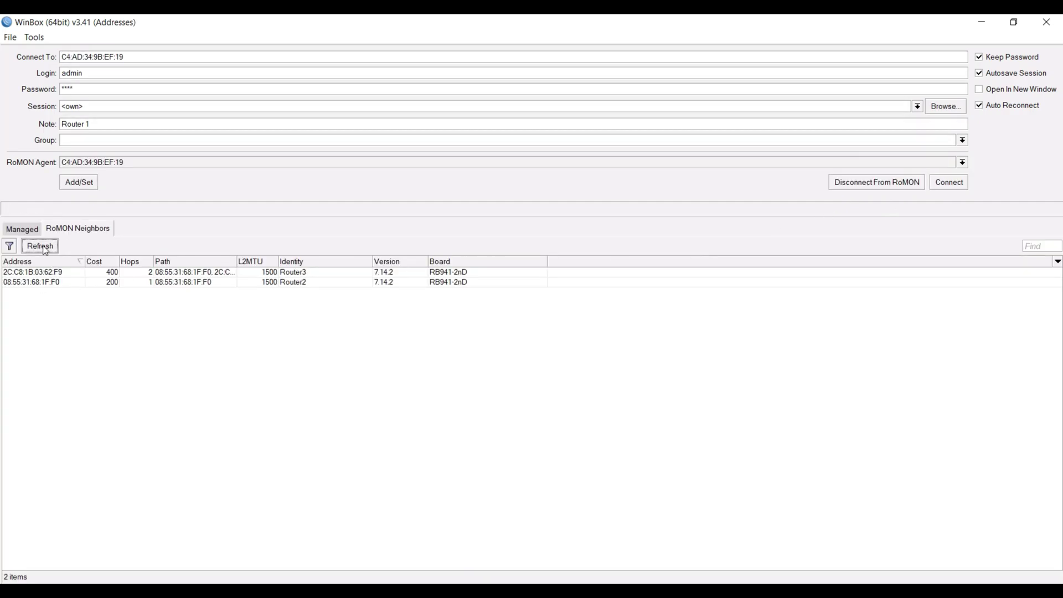
- Connect to Router2 from the RoMON neighbours, then launch a New WinBox connection window
{"action": "left_click", "coordinate": [305, 281]}
{"action": "left_click", "coordinate": [310, 274]}
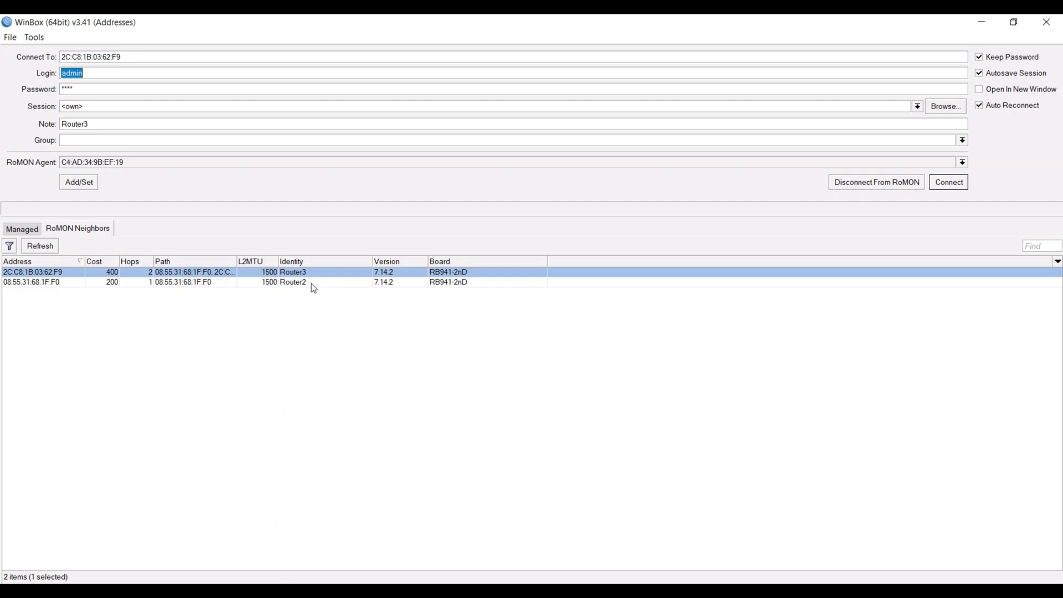
{"action": "left_click", "coordinate": [314, 283]}
{"action": "left_click", "coordinate": [317, 273]}
{"action": "left_click", "coordinate": [320, 285]}
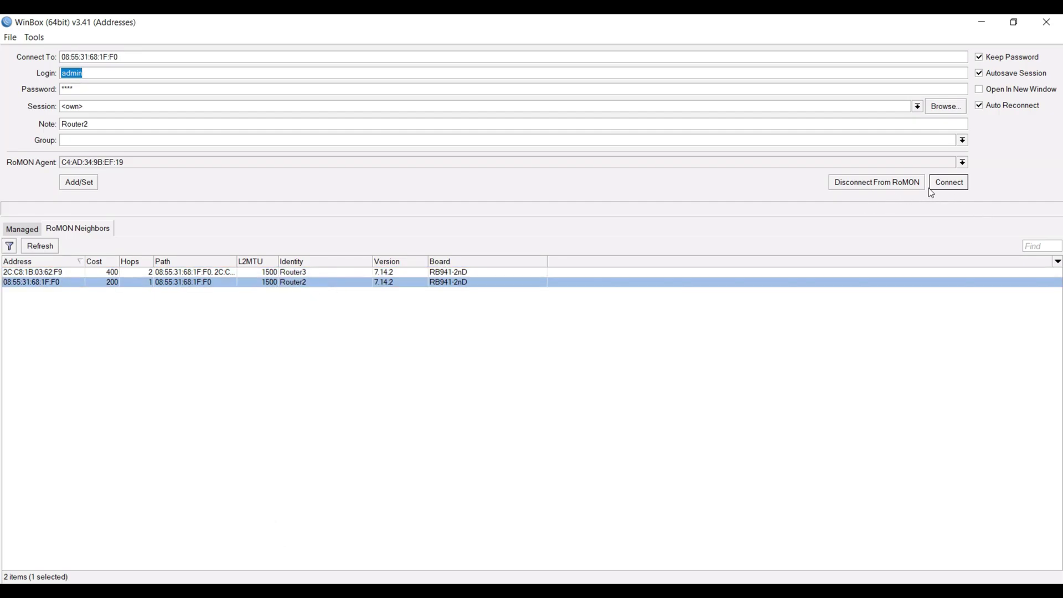
{"action": "left_click", "coordinate": [948, 183]}
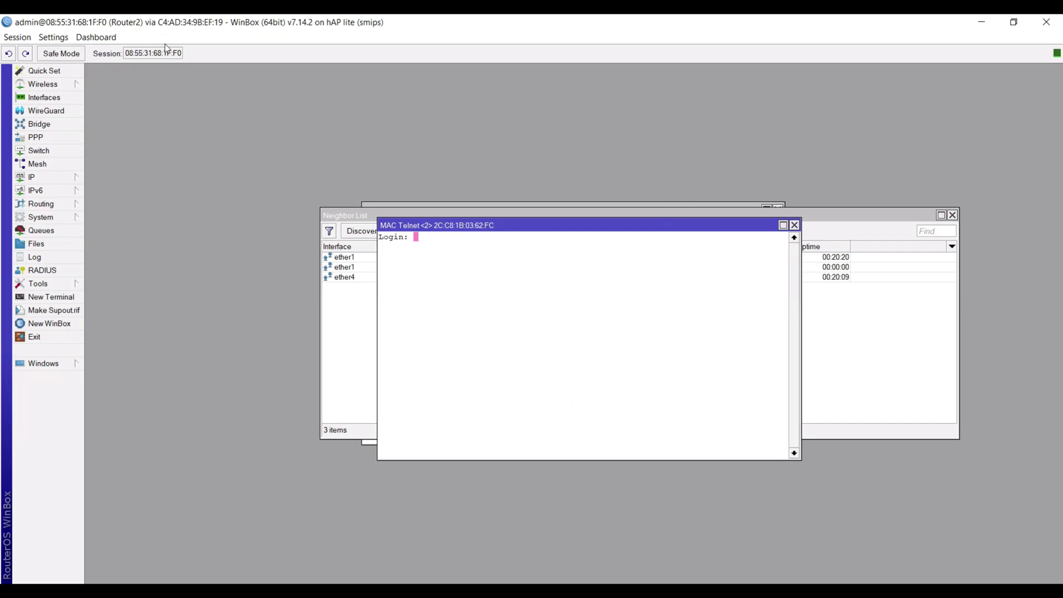
{"action": "left_click", "coordinate": [58, 326]}
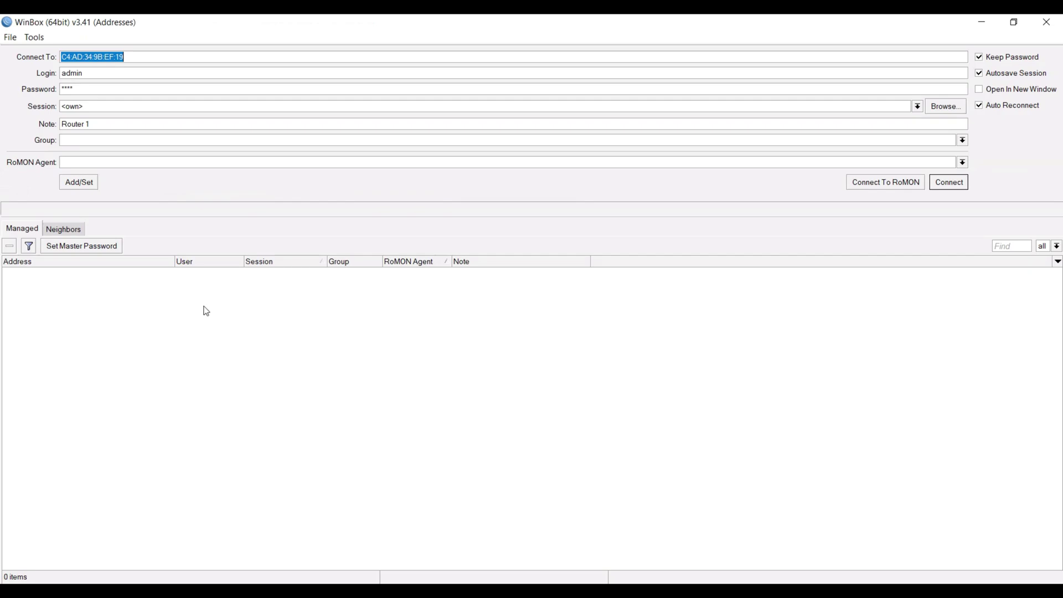
- Select Router 1 (192.168.88.1) from Neighbors and join RoMON through it
{"action": "left_click", "coordinate": [62, 231]}
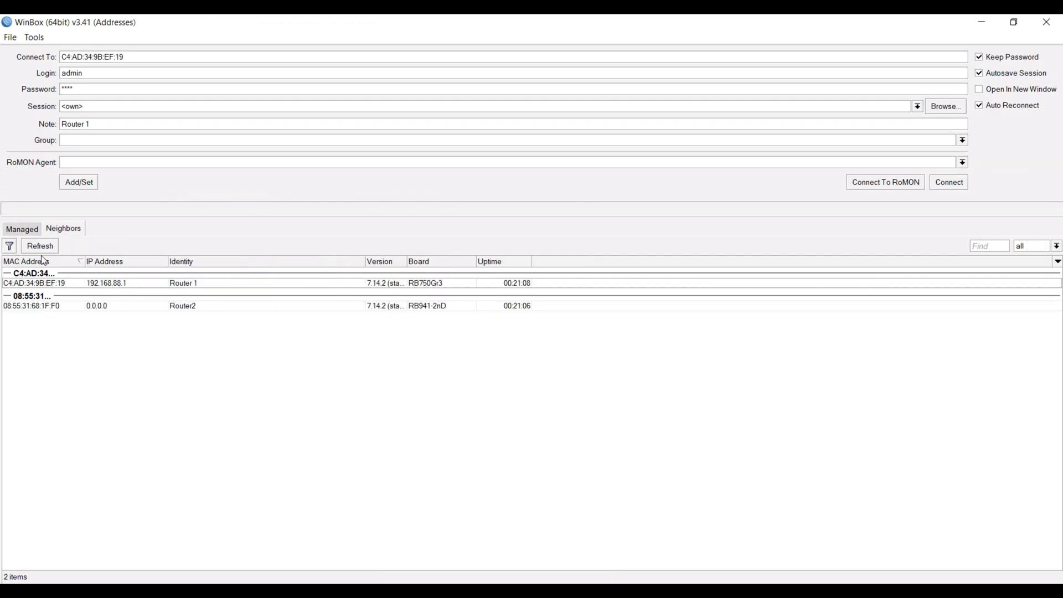
{"action": "left_click", "coordinate": [202, 287]}
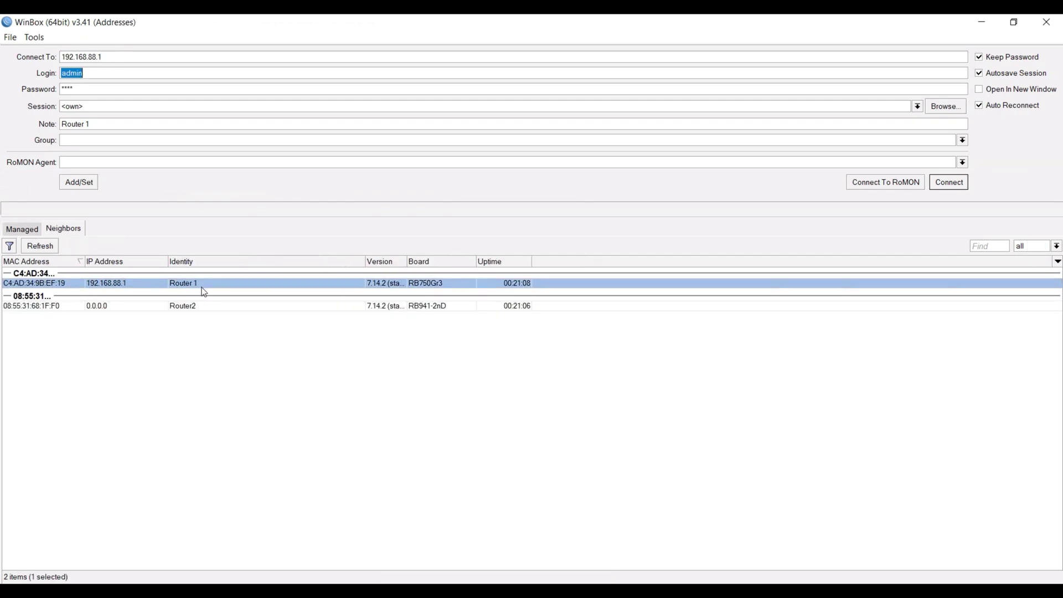
{"action": "left_click", "coordinate": [94, 91]}
{"action": "left_click", "coordinate": [897, 181]}
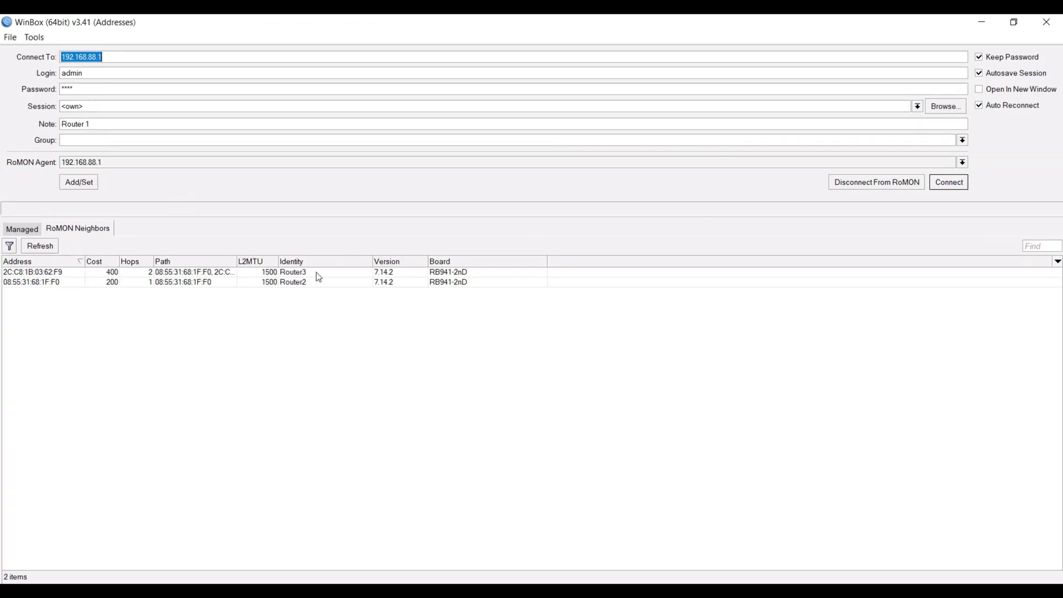
- Choose Router3 in the RoMON neighbours and open a session on it
{"action": "left_click", "coordinate": [320, 277]}
{"action": "left_click", "coordinate": [154, 74]}
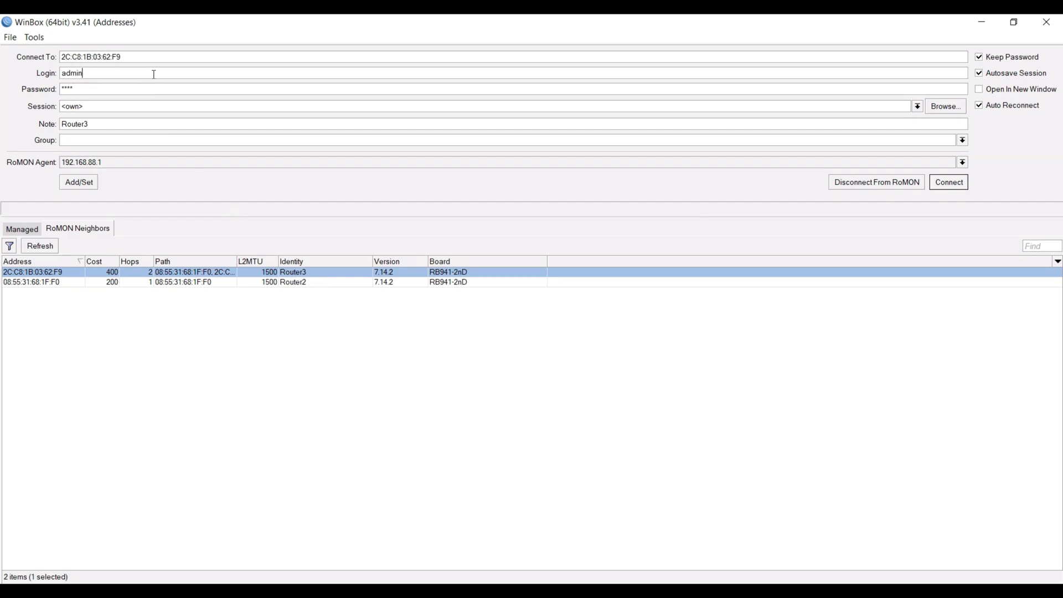
{"action": "left_click", "coordinate": [127, 90]}
{"action": "left_click", "coordinate": [312, 276]}
{"action": "double_click", "coordinate": [312, 276]}
{"action": "left_click", "coordinate": [959, 187]}
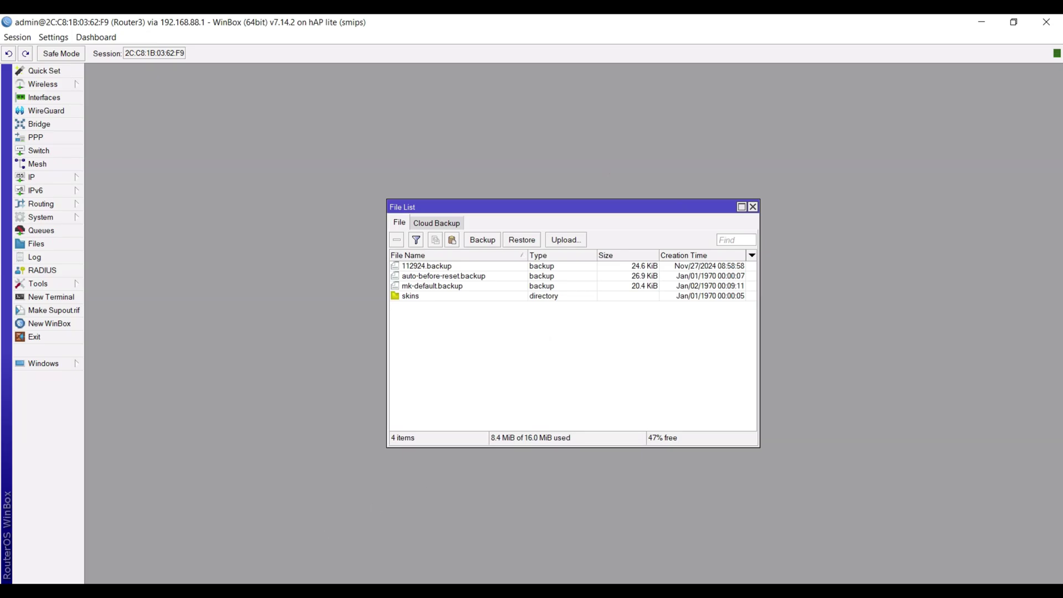
- Switch to Foxit PDF Reader to view Romon Topology.pdf
{"action": "left_click", "coordinate": [349, 590]}
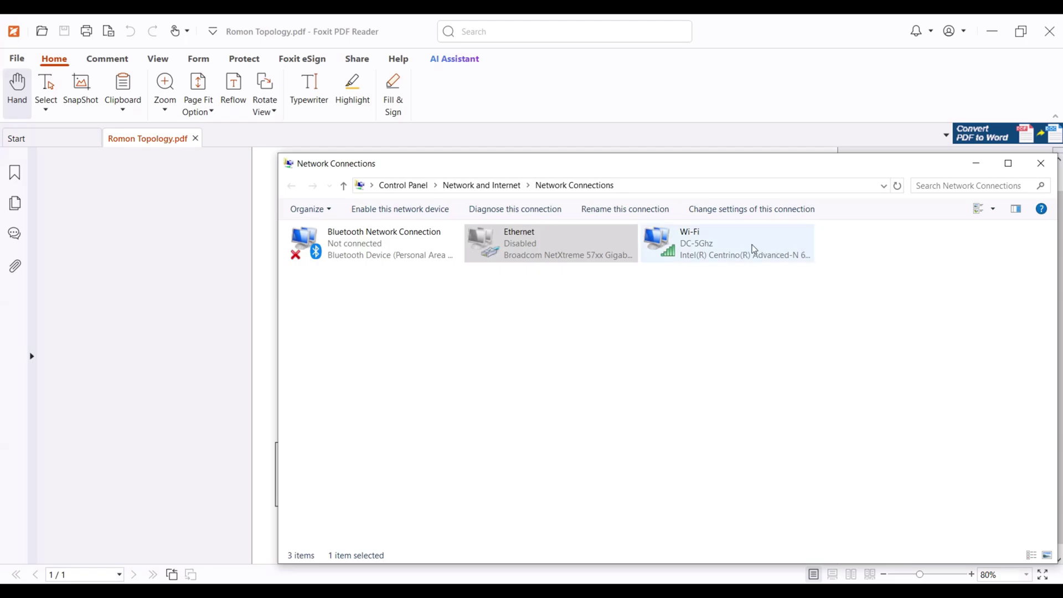
- Select Wi-Fi, minimize Network Connections, and return to the WinBox login form
{"action": "left_click", "coordinate": [754, 250]}
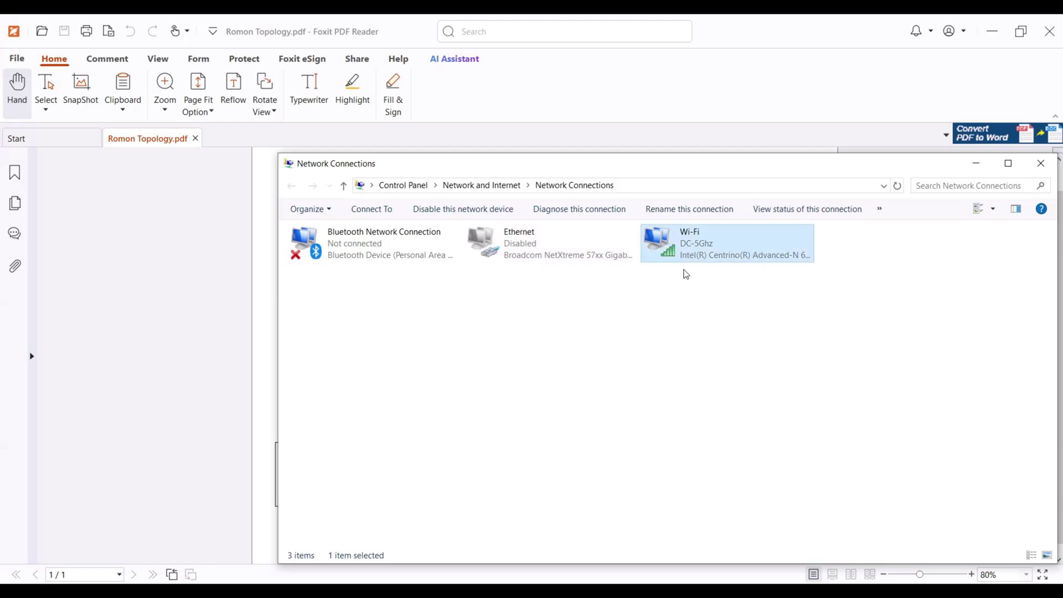
{"action": "left_click", "coordinate": [977, 163]}
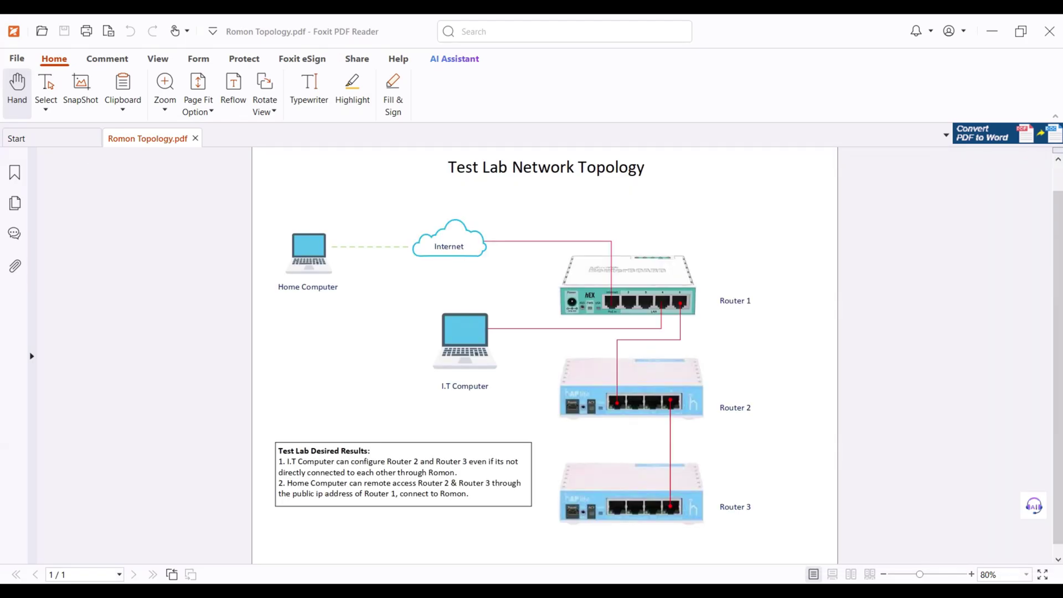
{"action": "left_click", "coordinate": [218, 588]}
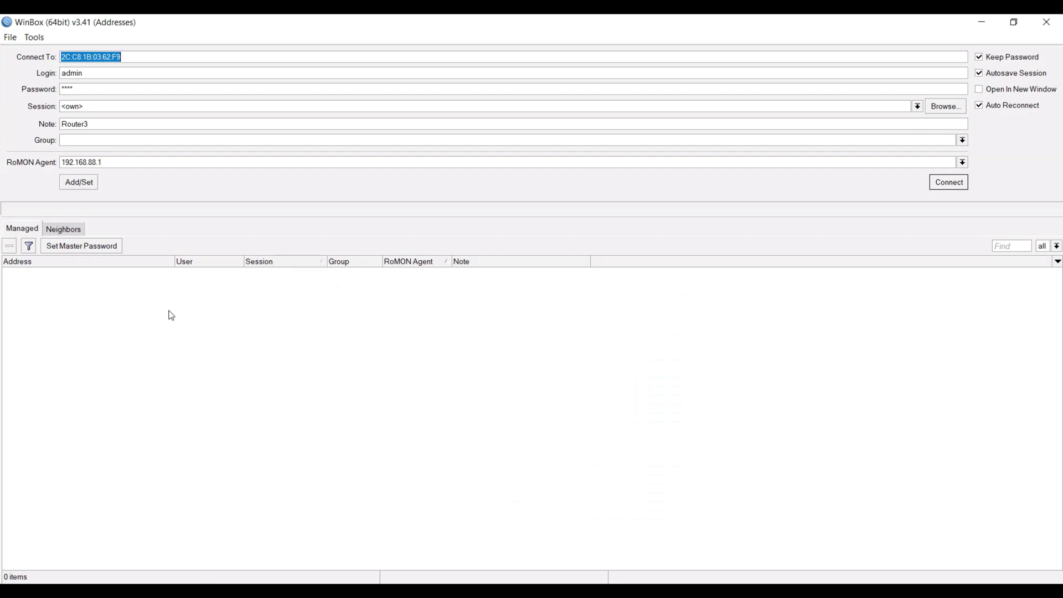
- Replace Router3's MAC address in Connect To with Router 1's public IP starting 124
{"action": "left_click", "coordinate": [178, 57]}
{"action": "double_click", "coordinate": [145, 56]}
{"action": "key", "text": "BackSpace"}
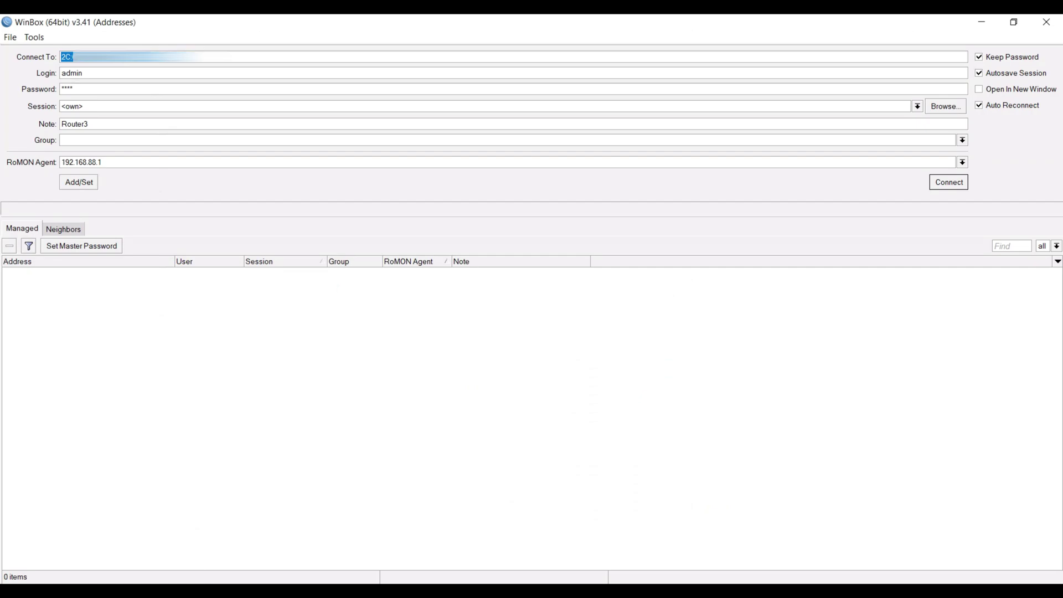
{"action": "type", "text": "124"}
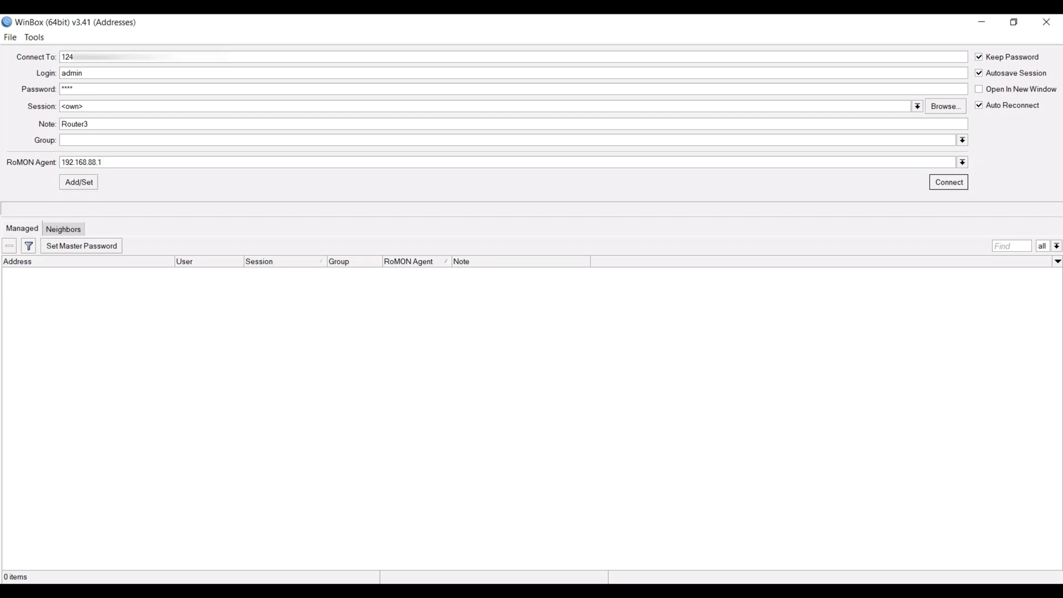
{"action": "left_click", "coordinate": [108, 91]}
- Clear the 192.168.88.1 RoMON agent and join RoMON through the public address
{"action": "left_click", "coordinate": [203, 167]}
{"action": "key", "text": "BackSpace"}
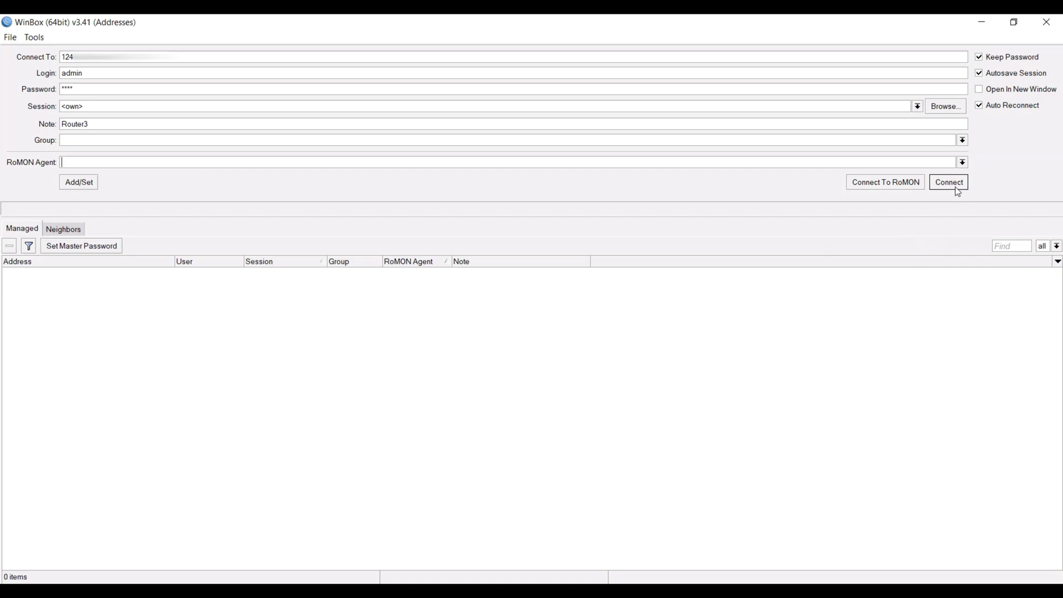
{"action": "key", "text": "alt+Tab"}
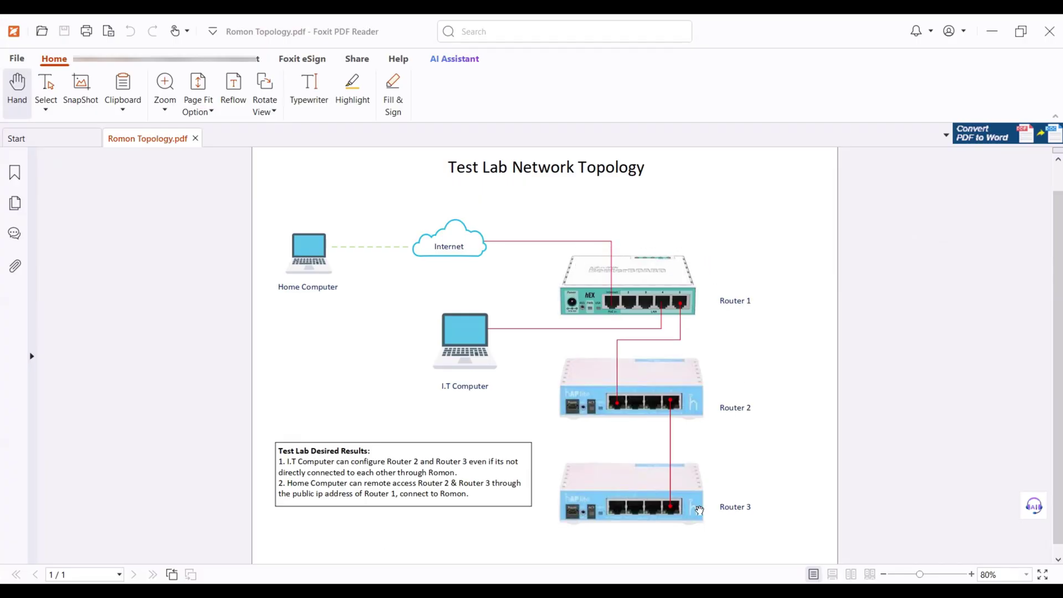
{"action": "left_click", "coordinate": [991, 31]}
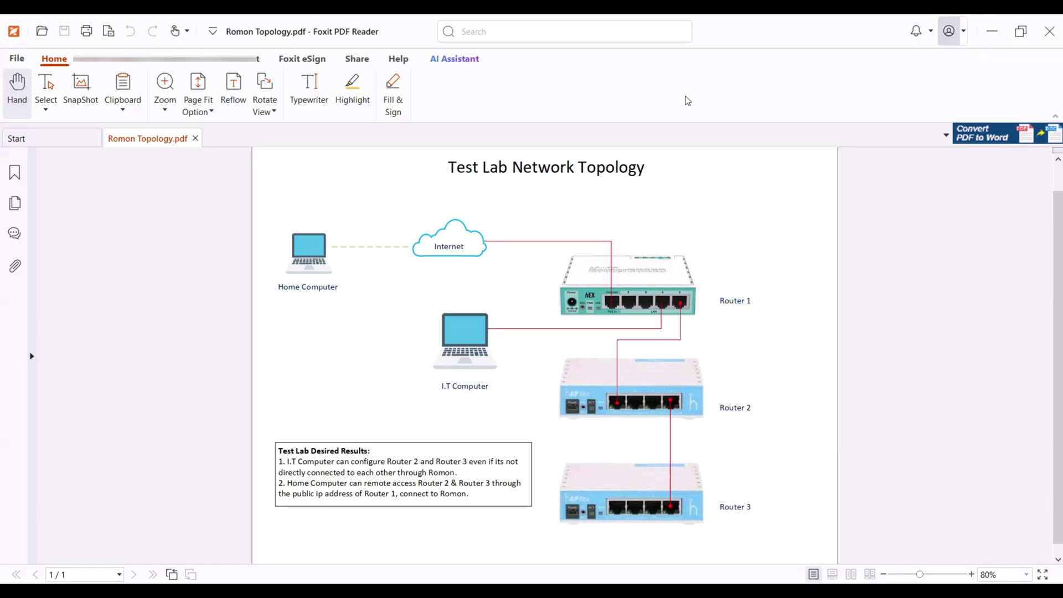
{"action": "left_click", "coordinate": [890, 184]}
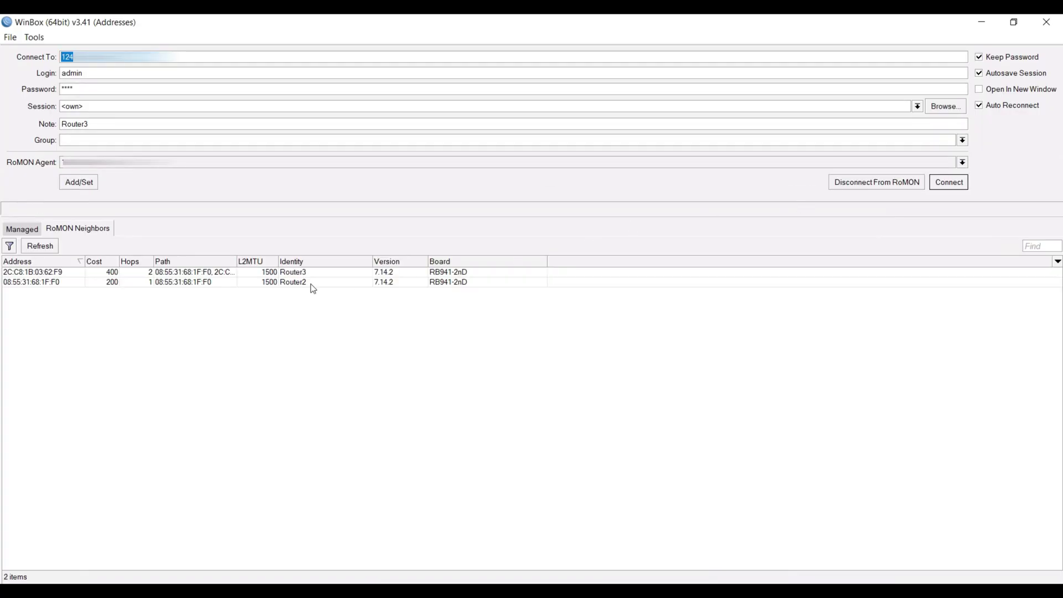
- Connect to Router2 from the RoMON neighbours, then launch a New WinBox connection window
{"action": "left_click", "coordinate": [324, 283]}
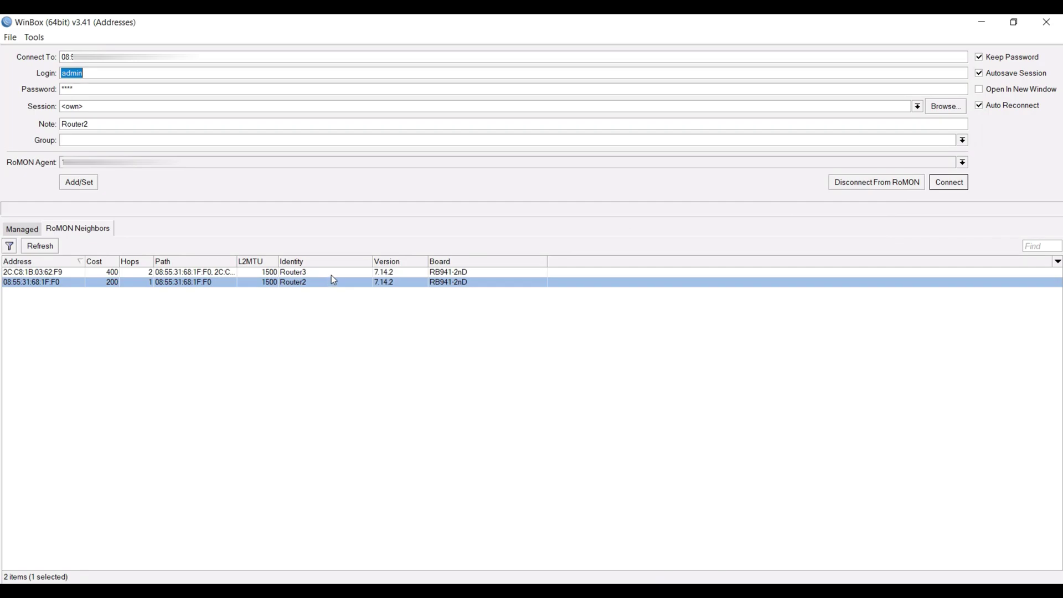
{"action": "left_click", "coordinate": [331, 275]}
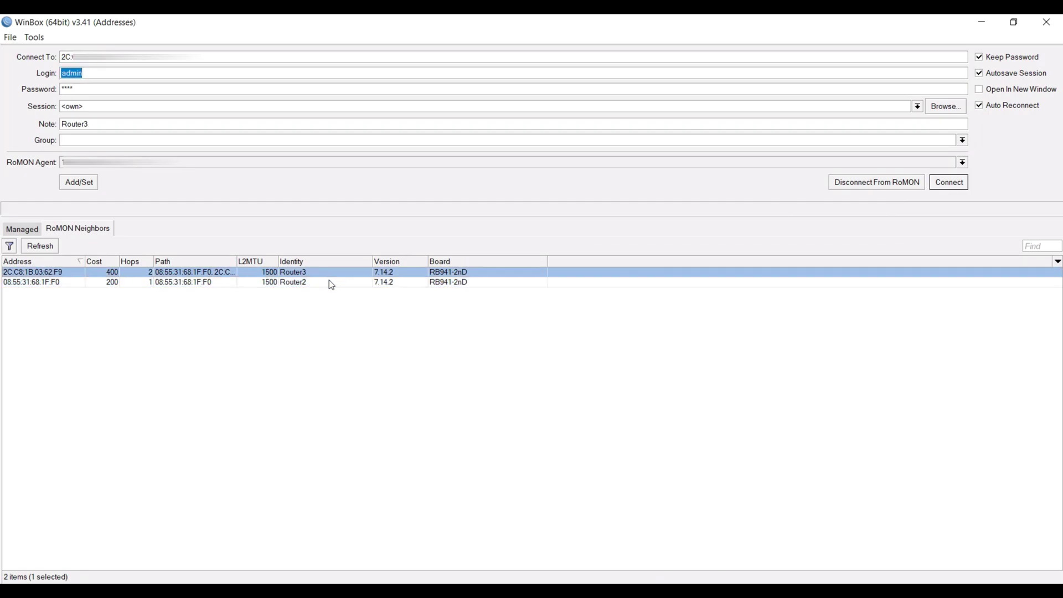
{"action": "left_click", "coordinate": [329, 282]}
{"action": "left_click", "coordinate": [330, 274]}
{"action": "left_click", "coordinate": [327, 282]}
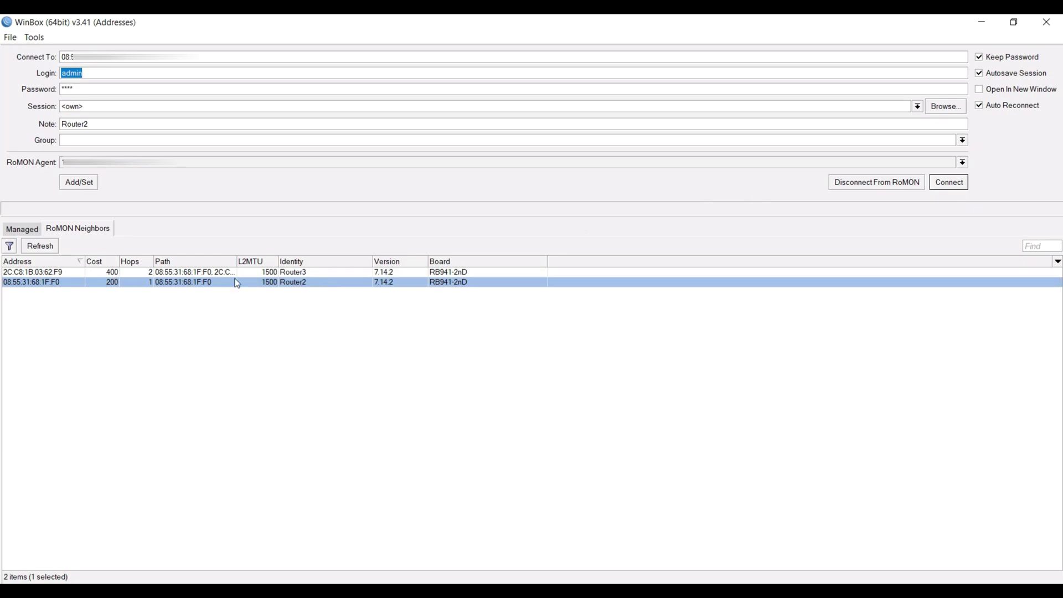
{"action": "left_click", "coordinate": [948, 185]}
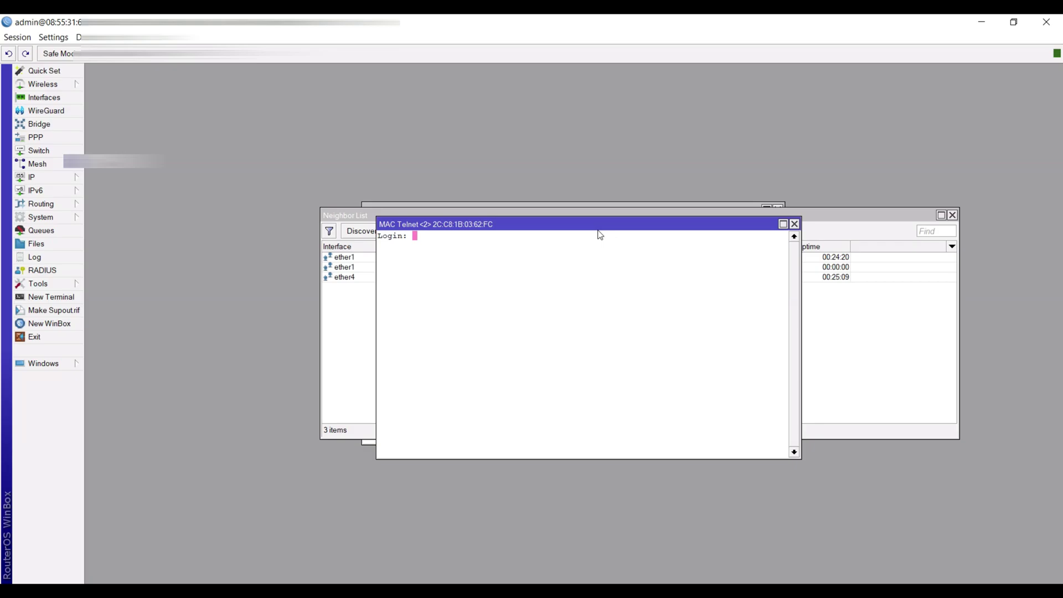
{"action": "left_click", "coordinate": [55, 326]}
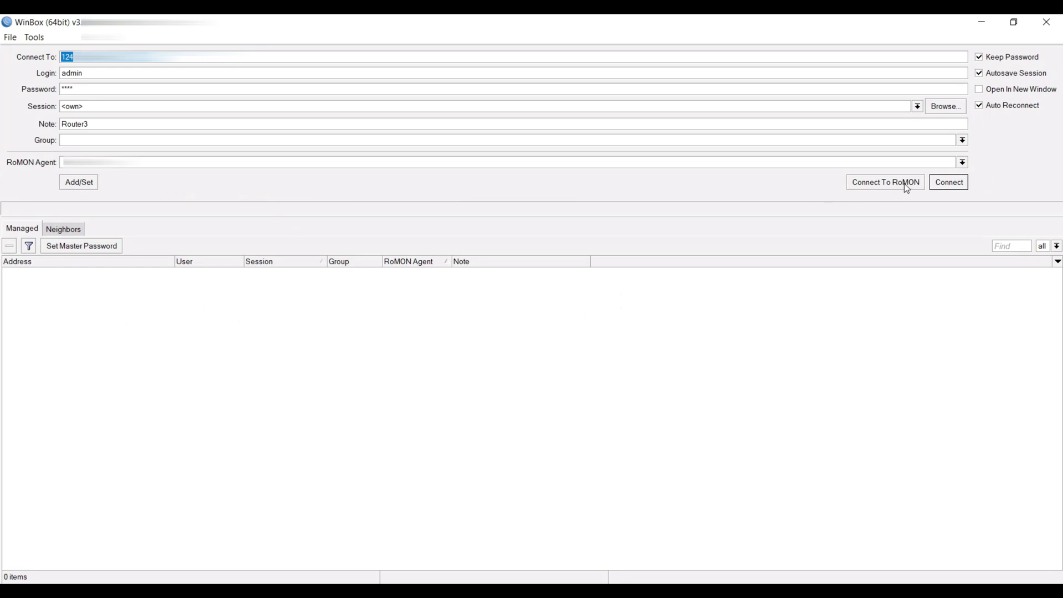
- Join RoMON via the public address and connect to Router3 from the neighbours list
{"action": "left_click", "coordinate": [904, 184]}
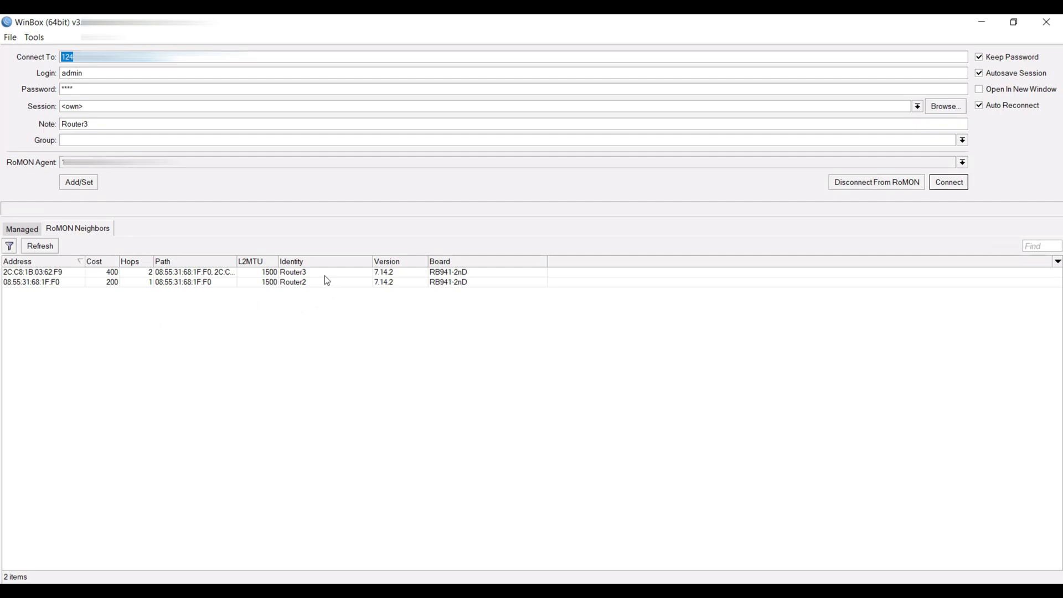
{"action": "left_click", "coordinate": [340, 273]}
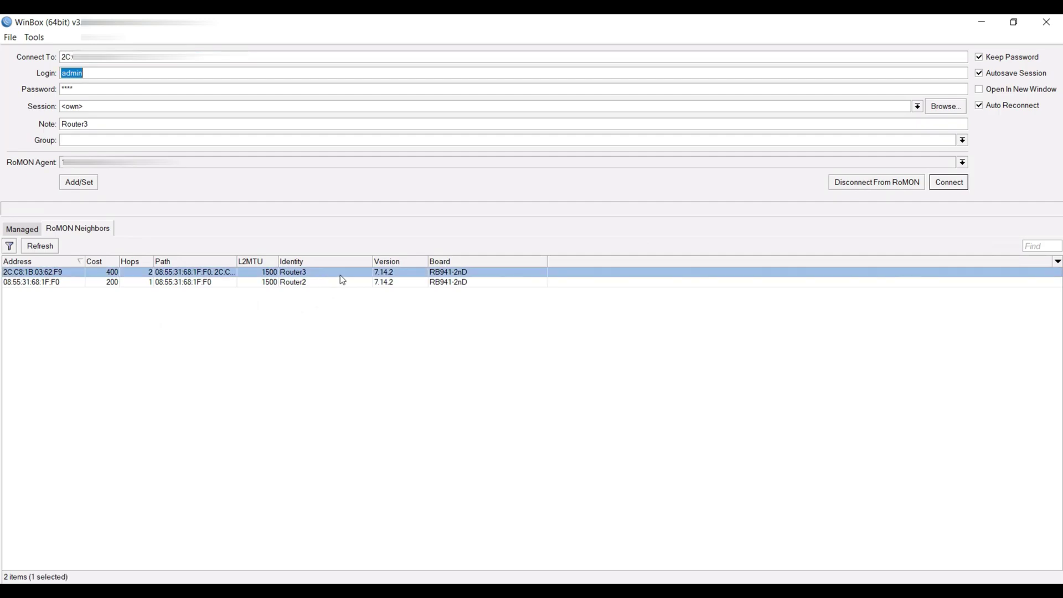
{"action": "left_click", "coordinate": [949, 182]}
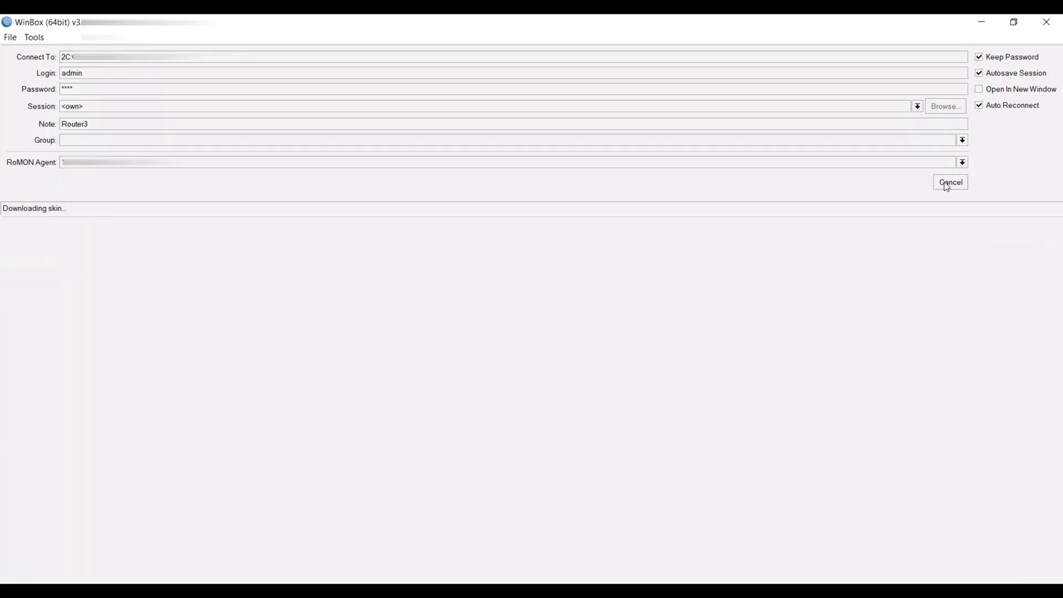